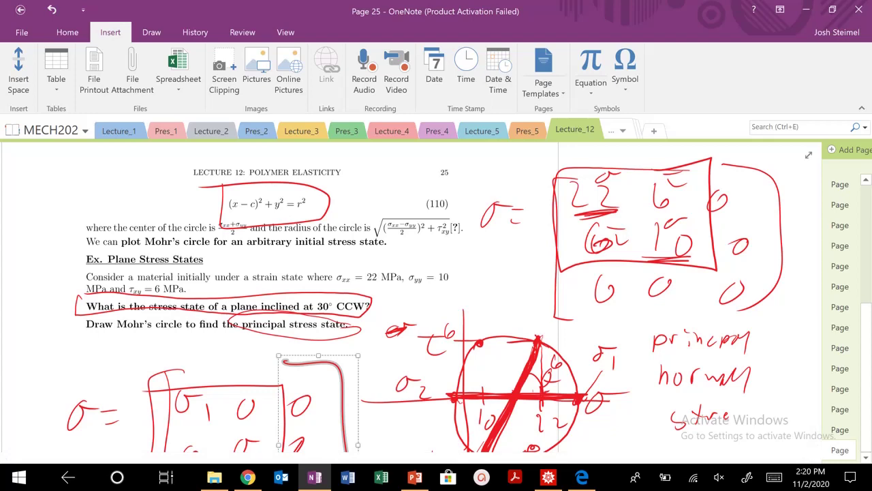
Circle the 22/6/10 MPa stress matrix in red and sketch labelled x–y axes in the margin
scroll(432, 228, "down", 4)
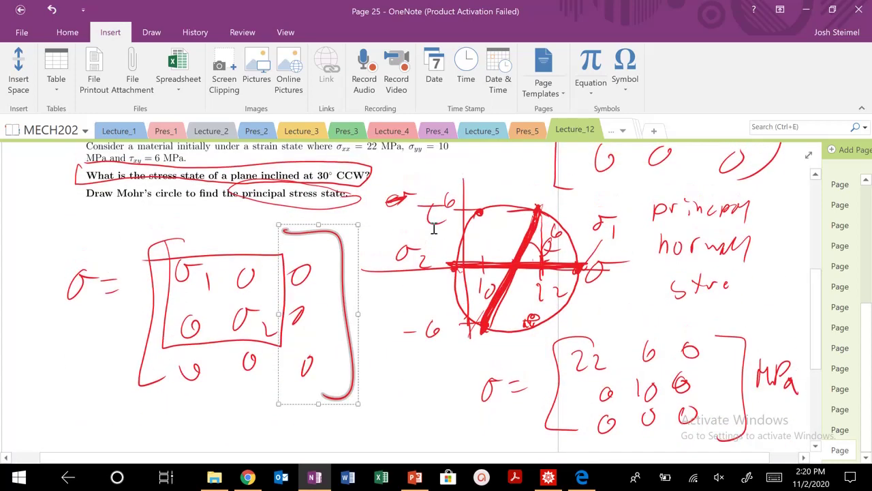
mouse_move(780, 321)
left_mouse_down()
mouse_move(611, 331)
mouse_move(470, 408)
mouse_move(617, 448)
mouse_move(784, 413)
left_mouse_up()
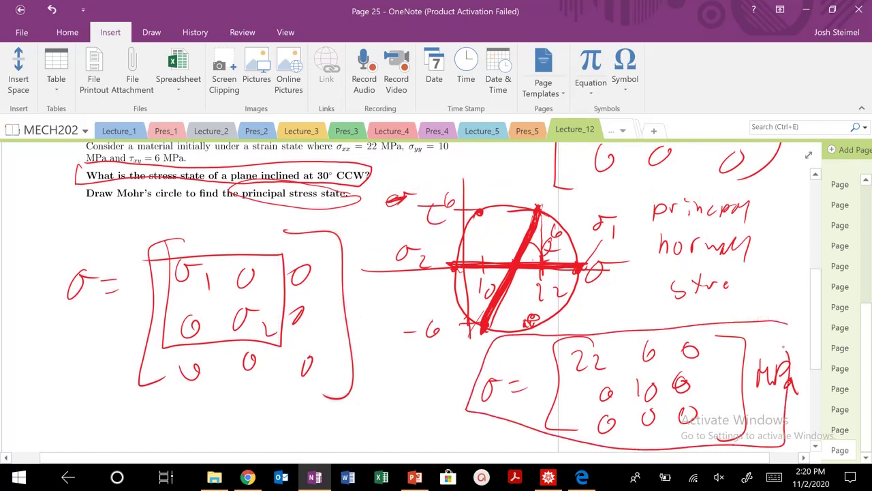
mouse_move(46, 190)
left_mouse_down()
mouse_move(45, 240)
mouse_move(107, 234)
left_mouse_up()
left_click_drag(41, 238, 19, 312)
left_click_drag(113, 218, 121, 229)
left_click_drag(130, 215, 120, 244)
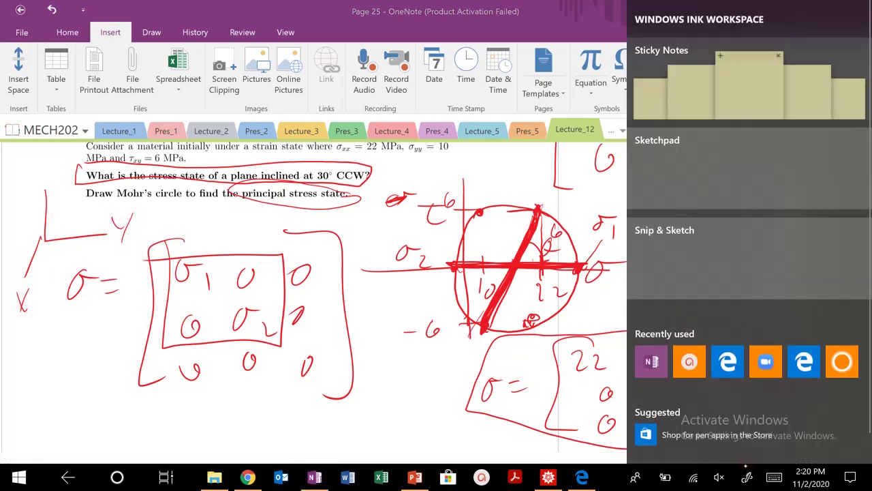
In a new Sketchpad, draw axes labelled x,1 / y,2 / z,3
left_click(746, 477)
left_click(749, 167)
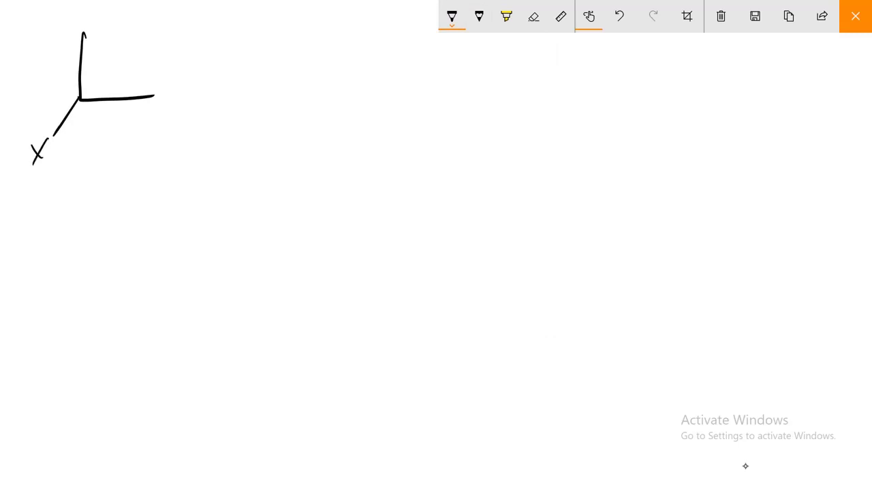
left_click_drag(157, 91, 168, 105)
left_click_drag(180, 97, 171, 121)
left_click_drag(60, 10, 61, 19)
mouse_move(64, 11)
left_mouse_down()
mouse_move(83, 26)
mouse_move(75, 17)
left_mouse_up()
mouse_move(49, 152)
left_mouse_down()
mouse_move(46, 168)
mouse_move(59, 156)
left_mouse_up()
mouse_move(194, 108)
left_mouse_down()
mouse_move(191, 121)
mouse_move(216, 109)
left_mouse_up()
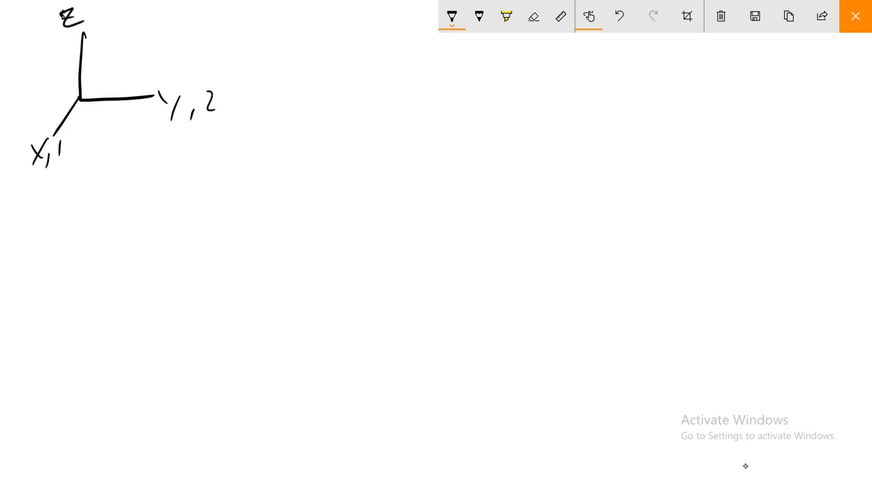
left_click_drag(96, 18, 92, 32)
left_click_drag(101, 7, 104, 29)
Write σ = [22 6 0; 6 10 0; 0 0 0] with 22, 10 on the diagonal and shear 6
left_click_drag(367, 109, 397, 107)
left_click_drag(389, 129, 407, 128)
left_click_drag(396, 144, 409, 143)
mouse_move(459, 82)
left_mouse_down()
mouse_move(425, 141)
mouse_move(448, 254)
left_mouse_up()
mouse_move(457, 113)
left_mouse_down()
mouse_move(476, 139)
mouse_move(501, 138)
mouse_move(546, 188)
left_mouse_up()
mouse_move(564, 169)
left_mouse_down()
mouse_move(555, 185)
mouse_move(572, 166)
left_mouse_up()
left_click_drag(563, 95, 553, 117)
left_click_drag(493, 165, 483, 190)
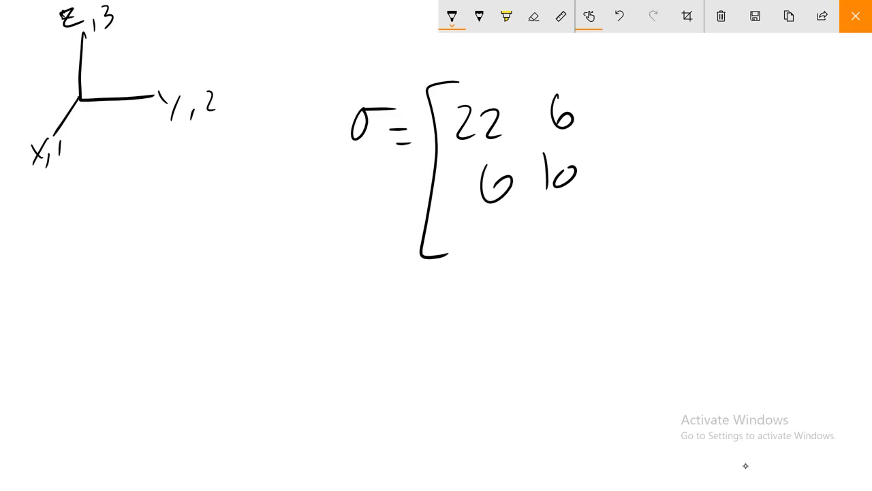
left_click_drag(640, 107, 633, 106)
left_click_drag(625, 164, 604, 186)
left_click_drag(485, 238, 529, 236)
left_click_drag(561, 224, 574, 227)
left_click_drag(641, 224, 636, 225)
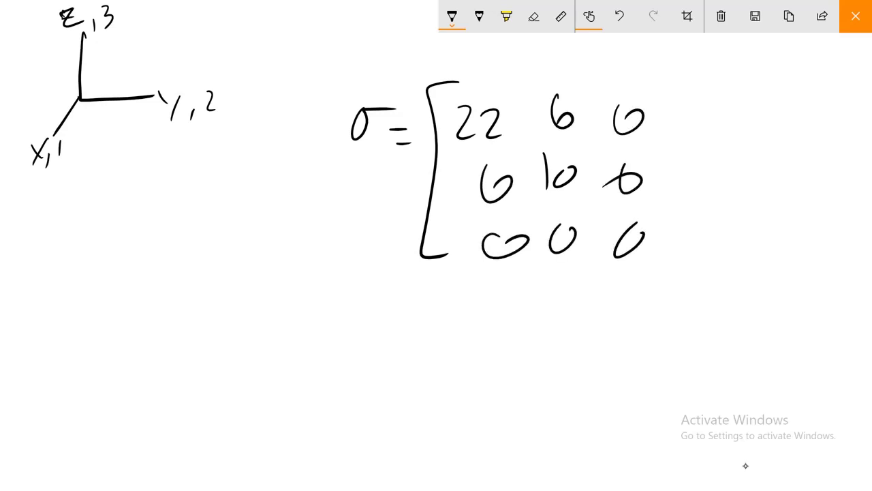
Close the matrix bracket and add the MPa unit label
left_click_drag(604, 110, 637, 105)
left_click_drag(632, 67, 671, 259)
left_click_drag(726, 148, 728, 185)
left_click_drag(728, 158, 747, 184)
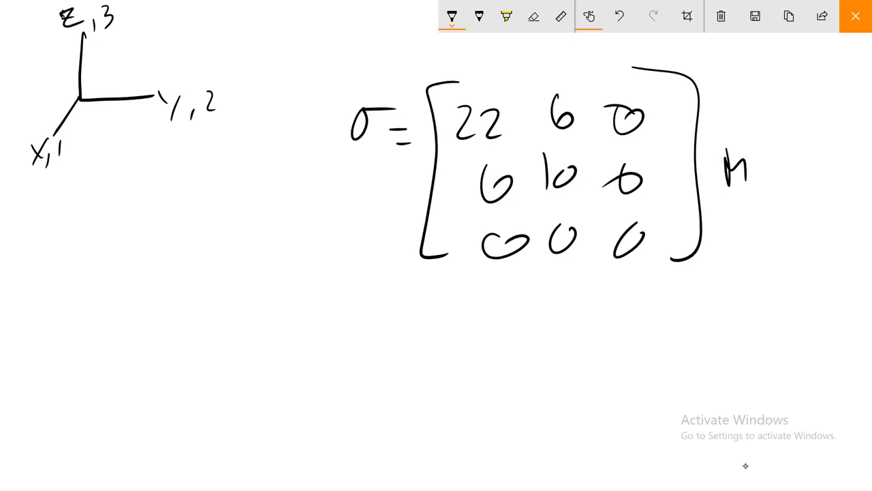
mouse_move(776, 156)
left_mouse_down()
mouse_move(758, 179)
mouse_move(792, 194)
left_mouse_up()
mouse_move(506, 338)
left_mouse_down()
mouse_move(494, 406)
mouse_move(591, 342)
left_mouse_up()
Draw a 3-D cube with an outward normal stress arrow labelled 22
left_click(530, 380)
mouse_move(538, 311)
left_mouse_down()
mouse_move(542, 374)
mouse_move(625, 384)
left_mouse_up()
left_click_drag(545, 387, 624, 381)
left_click_drag(538, 311, 502, 338)
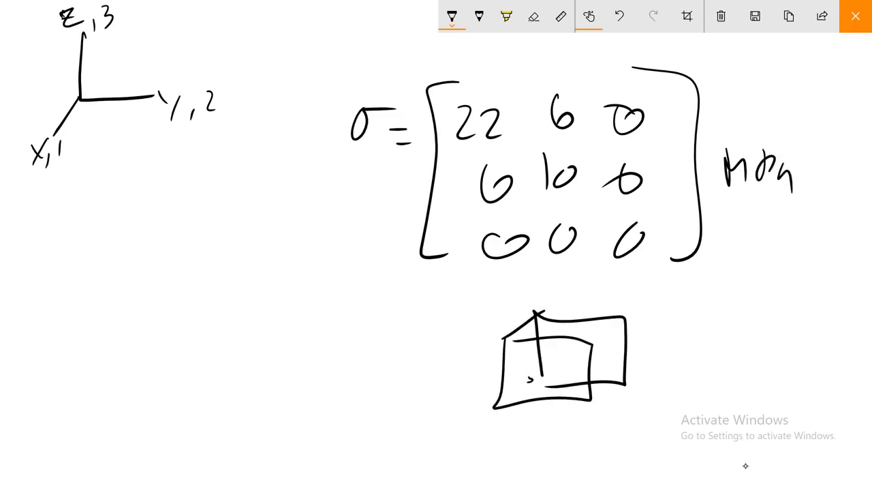
left_click_drag(590, 349, 633, 322)
left_click_drag(581, 407, 622, 384)
left_click_drag(550, 376, 512, 404)
mouse_move(559, 361)
left_mouse_down()
mouse_move(468, 394)
mouse_move(471, 379)
left_mouse_up()
mouse_move(591, 345)
left_mouse_down()
mouse_move(643, 319)
mouse_move(648, 331)
left_mouse_up()
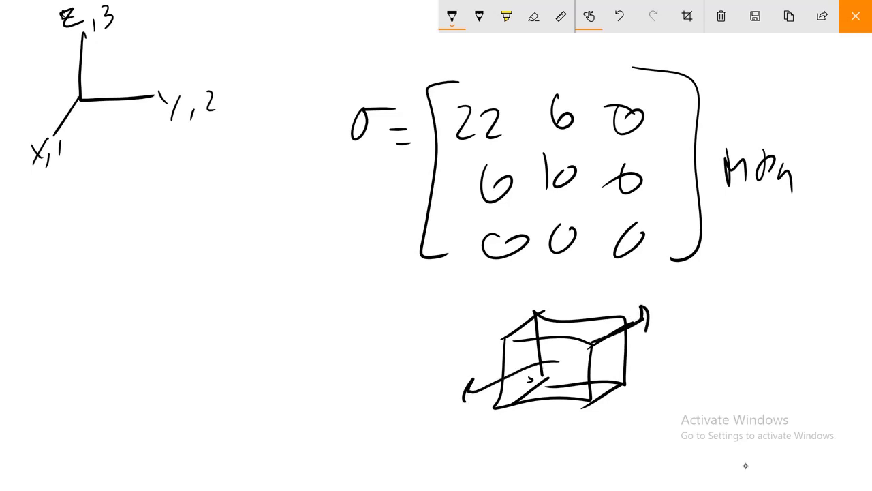
left_click_drag(663, 298, 676, 318)
left_click_drag(683, 297, 692, 316)
Add opposing stress arrows through the cube and label the left one 10
mouse_move(601, 355)
left_mouse_down()
mouse_move(675, 368)
mouse_move(662, 379)
left_mouse_up()
left_click_drag(532, 359, 464, 349)
left_click_drag(480, 342, 466, 360)
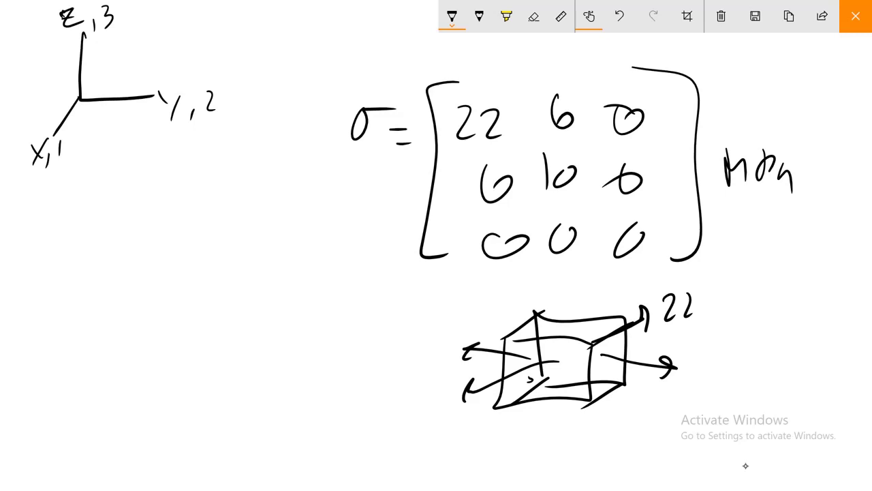
left_click_drag(424, 329, 427, 362)
mouse_move(445, 339)
left_mouse_down()
mouse_move(437, 364)
mouse_move(443, 342)
left_mouse_up()
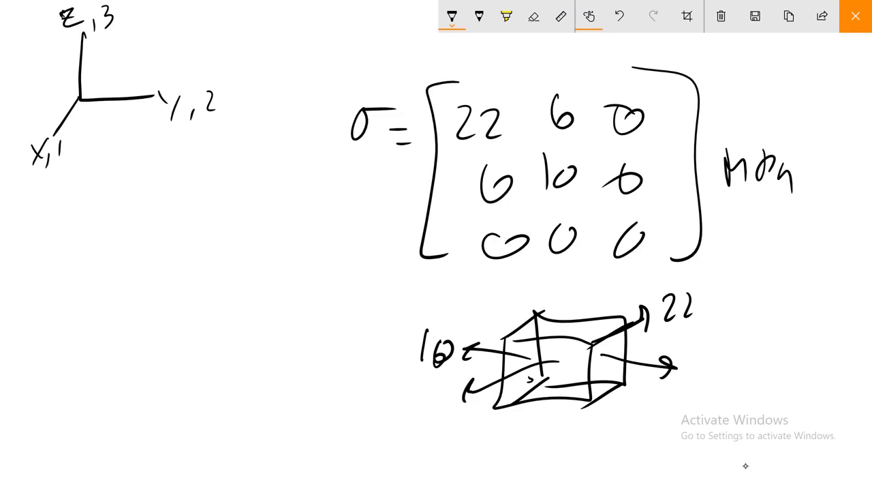
Draw a shear arrow on the cube face labelled σ12 = 6
mouse_move(489, 152)
left_mouse_down()
mouse_move(481, 179)
mouse_move(508, 175)
mouse_move(495, 192)
left_mouse_up()
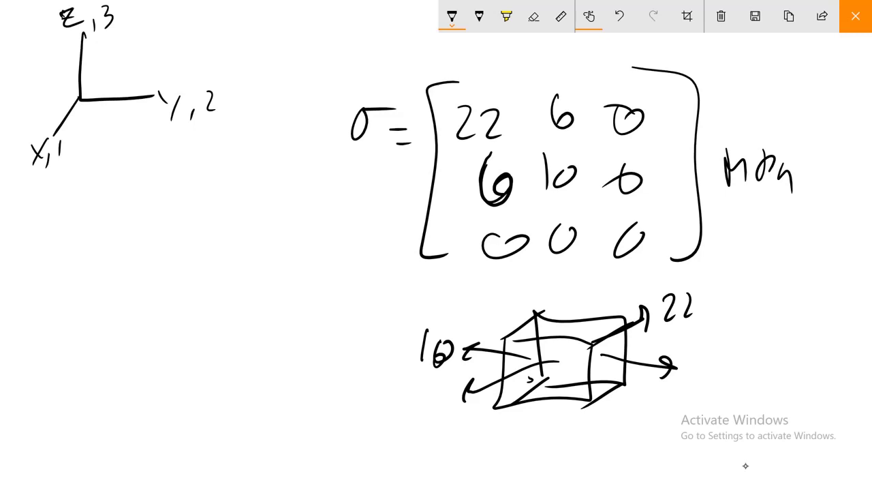
mouse_move(520, 379)
left_mouse_down()
mouse_move(576, 376)
mouse_move(570, 374)
mouse_move(598, 357)
mouse_move(561, 354)
left_mouse_up()
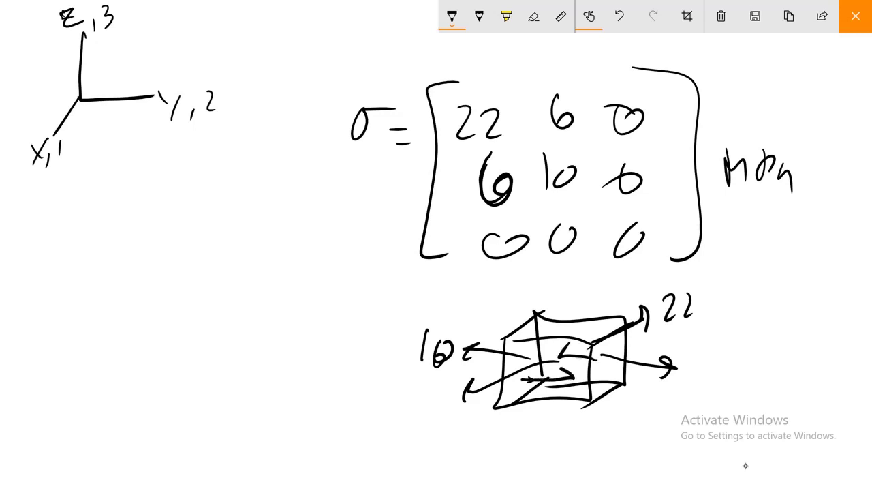
mouse_move(606, 418)
left_mouse_down()
mouse_move(622, 417)
mouse_move(624, 450)
mouse_move(660, 443)
left_mouse_up()
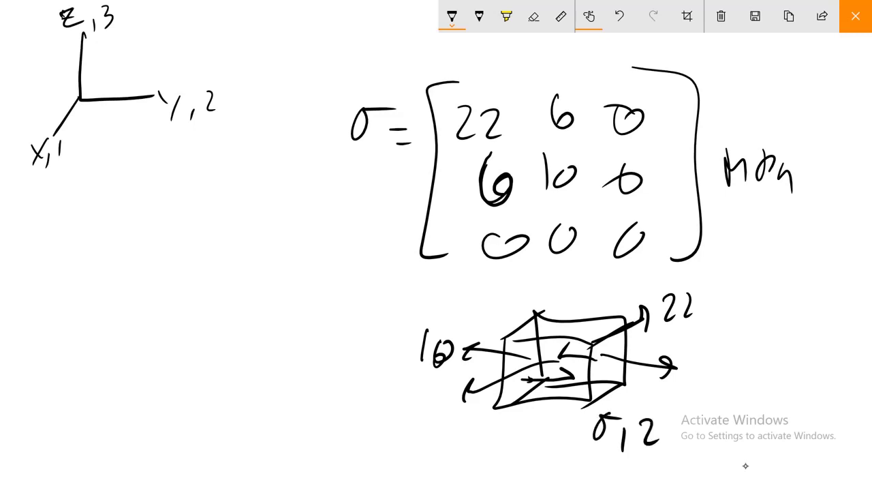
left_click_drag(550, 383, 523, 455)
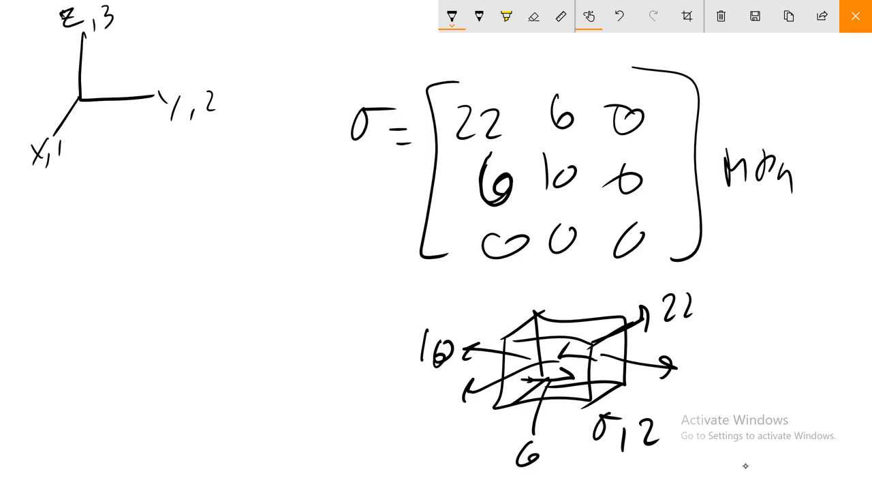
Write σ′(30°) and its first component σxx′
mouse_move(79, 229)
left_mouse_down()
mouse_move(68, 261)
mouse_move(109, 225)
mouse_move(131, 267)
left_mouse_up()
mouse_move(158, 222)
left_mouse_down()
mouse_move(164, 236)
mouse_move(155, 260)
left_mouse_up()
mouse_move(188, 228)
left_mouse_down()
mouse_move(200, 223)
mouse_move(208, 271)
left_mouse_up()
mouse_move(77, 306)
left_mouse_down()
mouse_move(75, 316)
mouse_move(95, 312)
mouse_move(112, 343)
left_mouse_up()
mouse_move(112, 325)
left_mouse_down()
mouse_move(97, 343)
mouse_move(127, 338)
left_mouse_up()
mouse_move(133, 323)
left_mouse_down()
mouse_move(127, 347)
mouse_move(137, 318)
left_mouse_up()
mouse_move(68, 365)
left_mouse_down()
mouse_move(92, 367)
mouse_move(100, 393)
left_mouse_up()
Add the σyy′ and σxy′ components below σxx′
left_click_drag(106, 379, 98, 399)
left_click_drag(111, 376, 116, 405)
left_click_drag(142, 364, 136, 381)
mouse_move(72, 422)
left_mouse_down()
mouse_move(68, 450)
mouse_move(83, 423)
mouse_move(101, 445)
left_mouse_up()
left_click_drag(102, 429, 90, 447)
mouse_move(114, 435)
left_mouse_down()
mouse_move(124, 443)
mouse_move(120, 457)
left_mouse_up()
left_click_drag(142, 417, 136, 432)
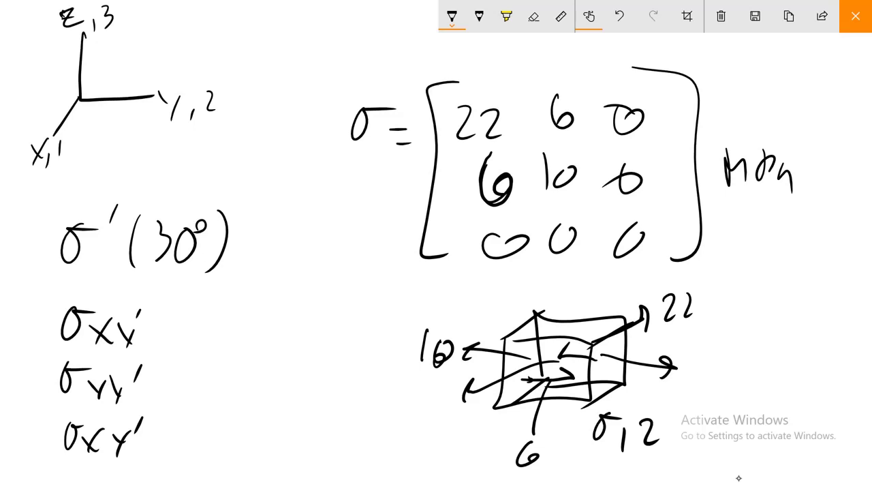
Write σ1 and σ2, braced together and annotated 'max normal'
mouse_move(232, 308)
left_mouse_down()
mouse_move(253, 305)
mouse_move(259, 351)
mouse_move(227, 372)
mouse_move(256, 370)
left_mouse_up()
left_click_drag(252, 388, 272, 410)
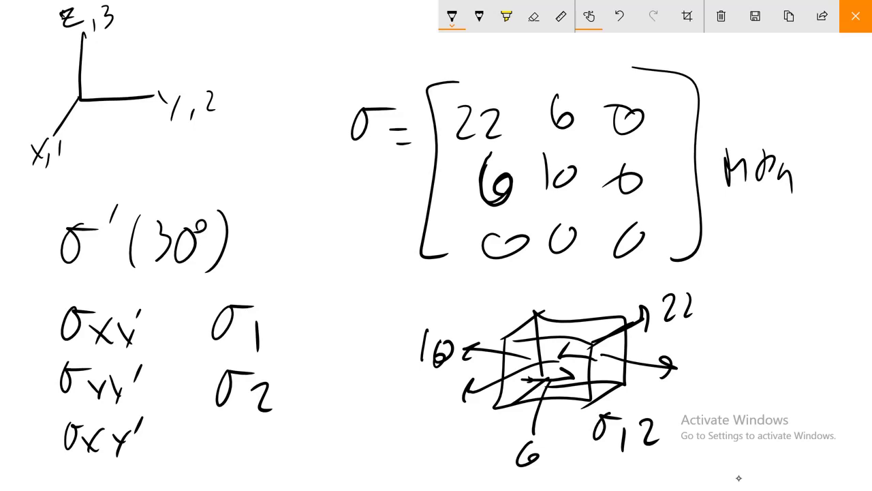
left_click_drag(276, 313, 280, 406)
mouse_move(300, 342)
left_mouse_down()
mouse_move(304, 328)
mouse_move(315, 340)
left_mouse_up()
mouse_move(326, 329)
left_mouse_down()
mouse_move(318, 333)
mouse_move(330, 341)
left_mouse_up()
left_click_drag(334, 326, 345, 342)
left_click_drag(345, 326, 312, 377)
mouse_move(322, 367)
left_mouse_down()
mouse_move(367, 360)
mouse_move(376, 372)
mouse_move(376, 357)
left_mouse_up()
left_click_drag(375, 359, 380, 372)
Start the principal-stress matrix with σ, a bracket and σ1, σ2 on the diagonal
left_click_drag(258, 257, 268, 254)
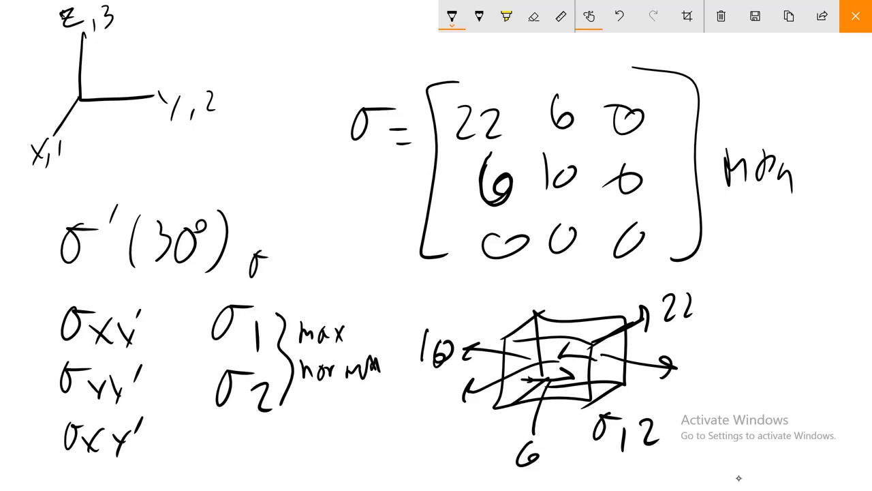
mouse_move(331, 219)
left_mouse_down()
mouse_move(308, 293)
mouse_move(339, 307)
left_mouse_up()
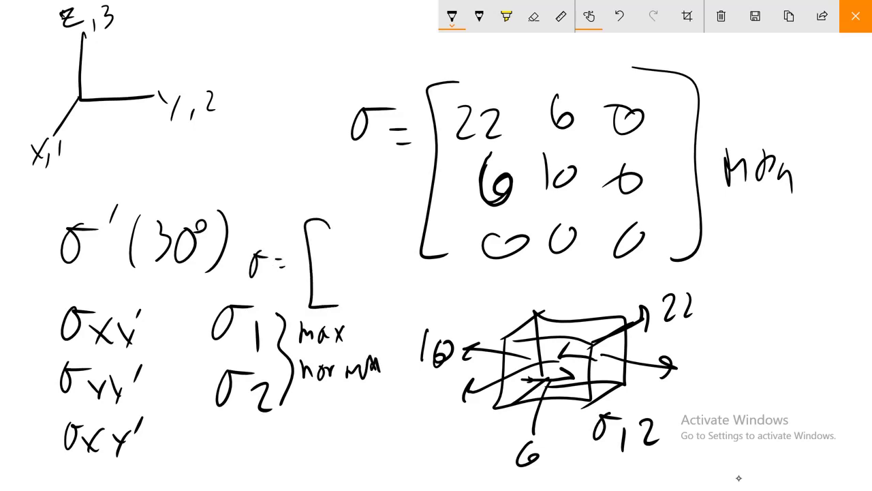
mouse_move(263, 274)
left_mouse_down()
mouse_move(259, 285)
mouse_move(275, 276)
mouse_move(291, 289)
left_mouse_up()
mouse_move(331, 234)
left_mouse_down()
mouse_move(322, 258)
mouse_move(347, 239)
left_mouse_up()
mouse_move(345, 253)
left_mouse_down()
mouse_move(365, 282)
mouse_move(385, 263)
left_mouse_up()
left_click_drag(386, 274, 399, 287)
left_click_drag(363, 245, 378, 263)
Fill the principal matrix's remaining entries with zeros and close the bracket
left_click_drag(402, 236, 399, 259)
left_click_drag(322, 278, 340, 277)
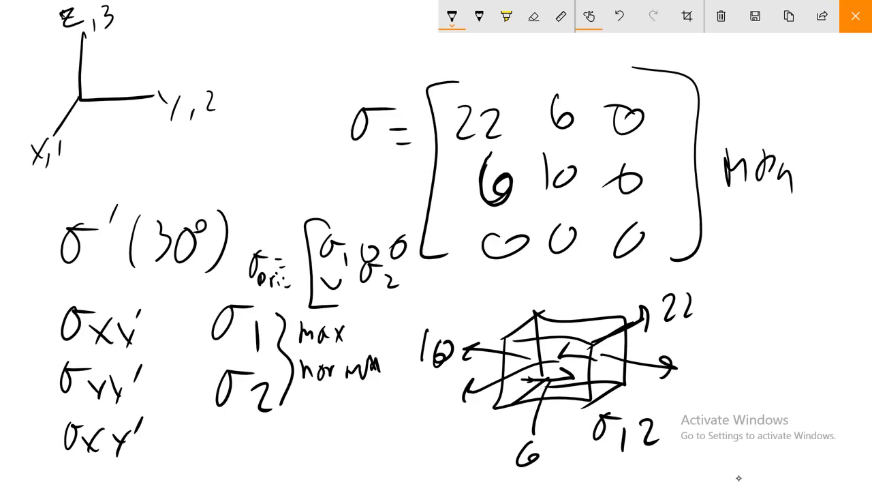
left_click_drag(407, 262, 406, 279)
left_click_drag(335, 296, 355, 296)
mouse_move(372, 290)
left_mouse_down()
mouse_move(371, 313)
mouse_move(383, 312)
left_mouse_up()
left_click_drag(406, 284, 405, 303)
left_click_drag(384, 218, 413, 318)
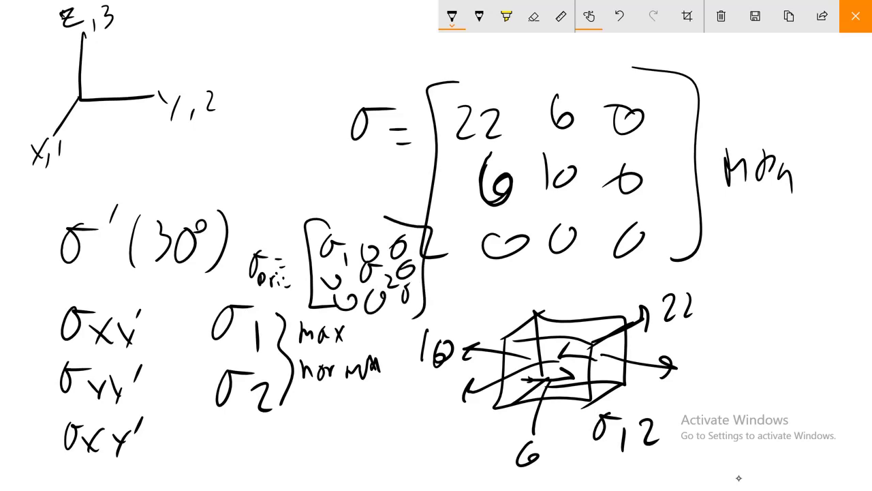
Label the maximum shear stress matrix and start it with σmax entries
mouse_move(265, 429)
left_mouse_down()
mouse_move(278, 426)
mouse_move(291, 450)
mouse_move(327, 436)
mouse_move(345, 451)
mouse_move(357, 433)
left_mouse_up()
left_click_drag(395, 406, 406, 477)
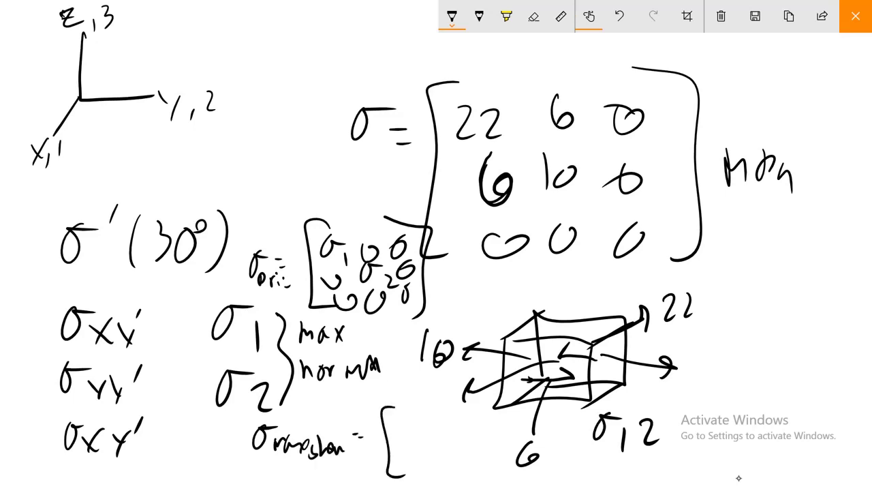
left_click_drag(401, 431, 434, 451)
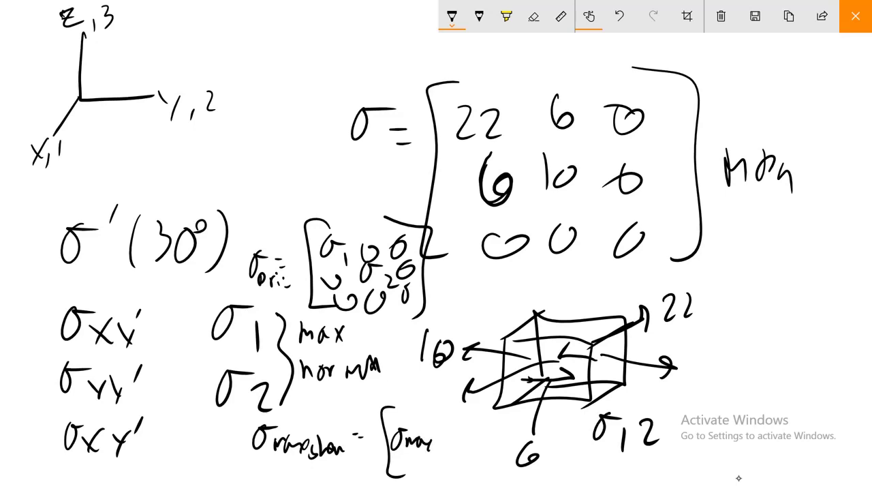
left_click_drag(413, 408, 403, 426)
left_click_drag(430, 385, 458, 466)
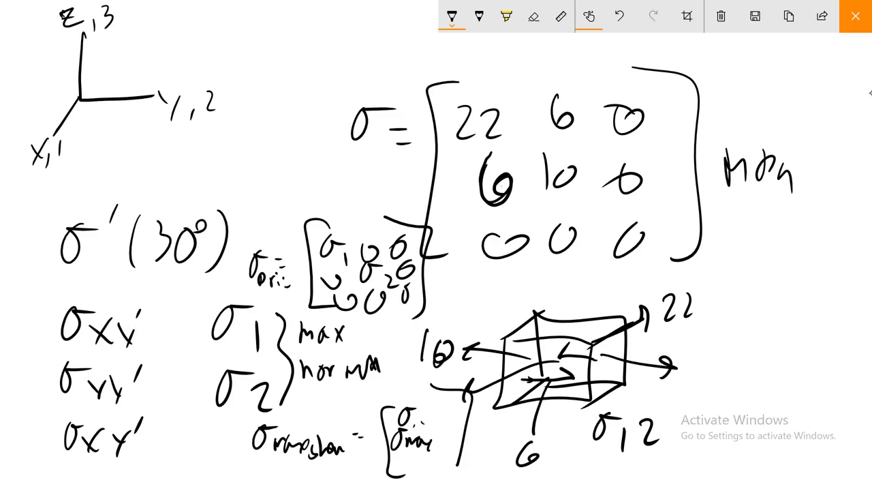
Close the sketch and go to OneNote Page 22, Resolving Stresses
left_click(855, 16)
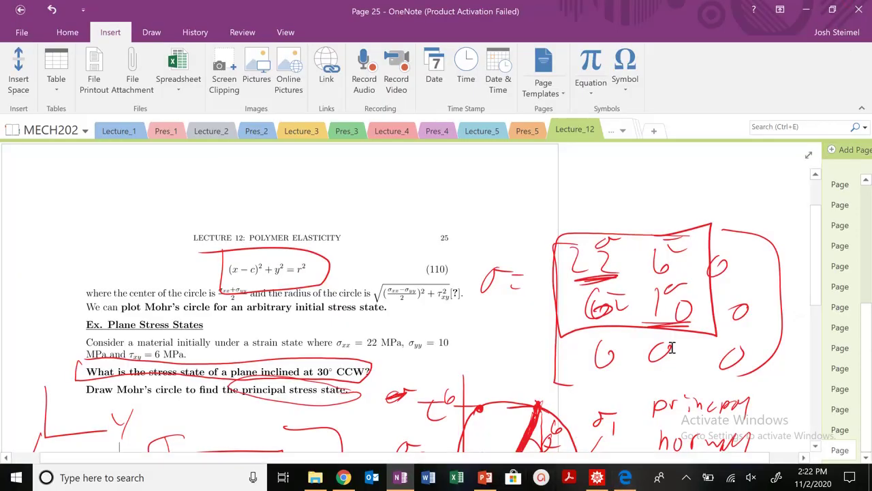
left_click(841, 409)
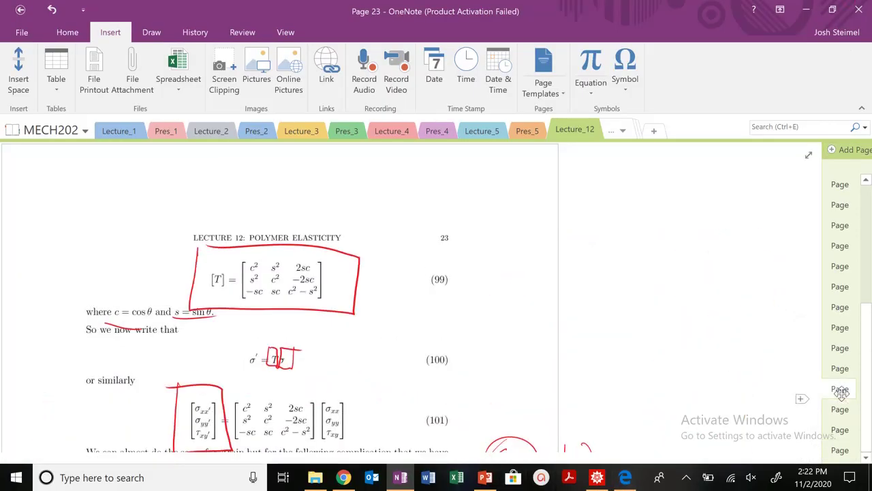
left_click(842, 389)
scroll(709, 326, "down", 1)
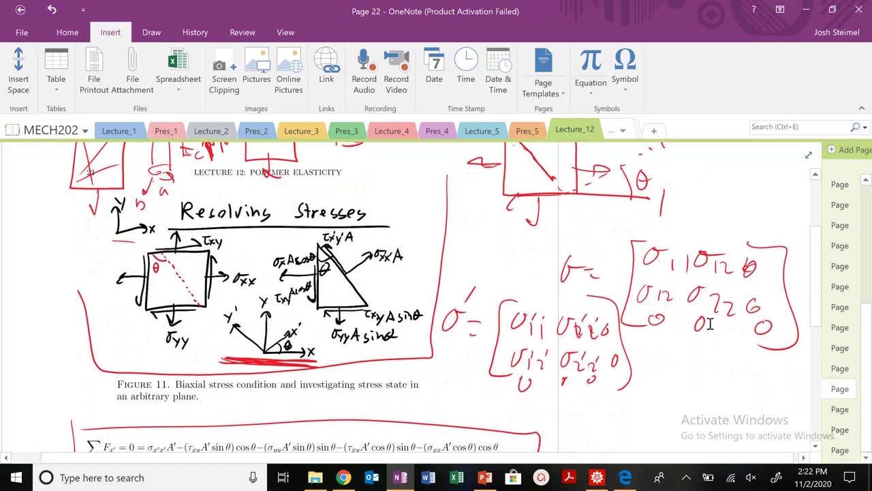
Circle the Resolving Stresses figure and bracket equations 96–98 in red
mouse_move(406, 202)
left_mouse_down()
mouse_move(112, 222)
mouse_move(254, 357)
mouse_move(422, 248)
mouse_move(357, 188)
left_mouse_up()
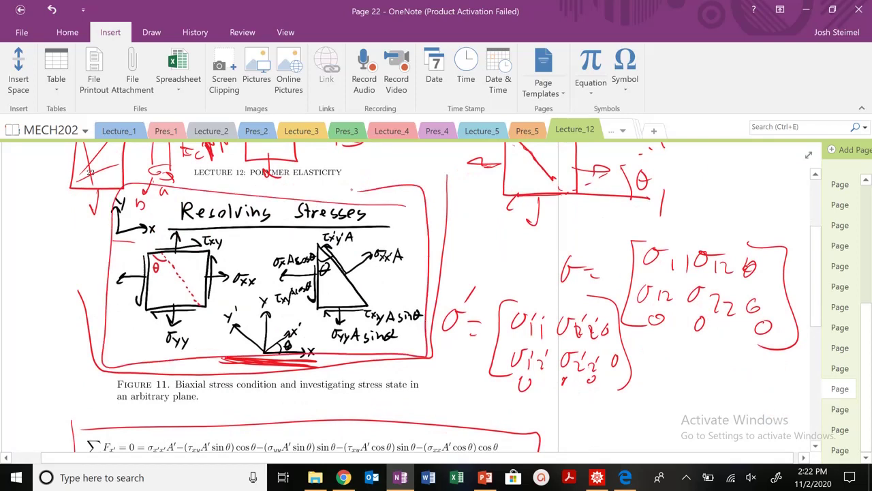
scroll(288, 341, "down", 5)
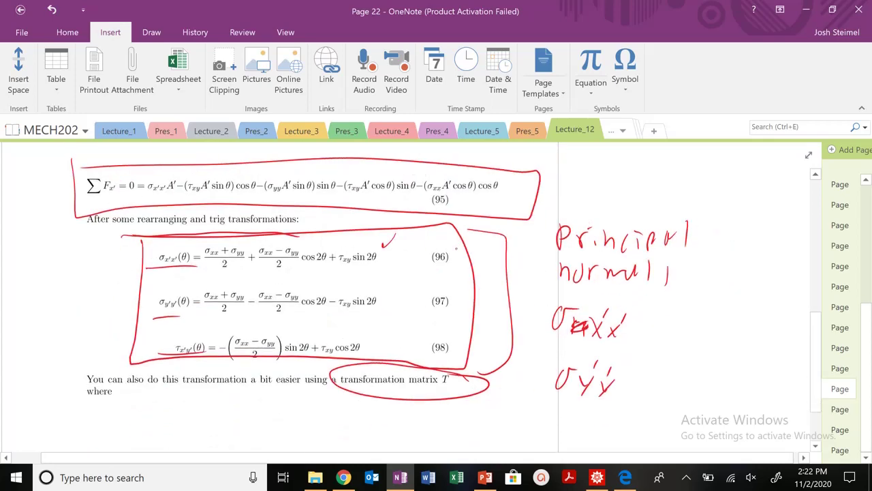
mouse_move(162, 244)
left_mouse_down()
mouse_move(100, 320)
mouse_move(162, 368)
left_mouse_up()
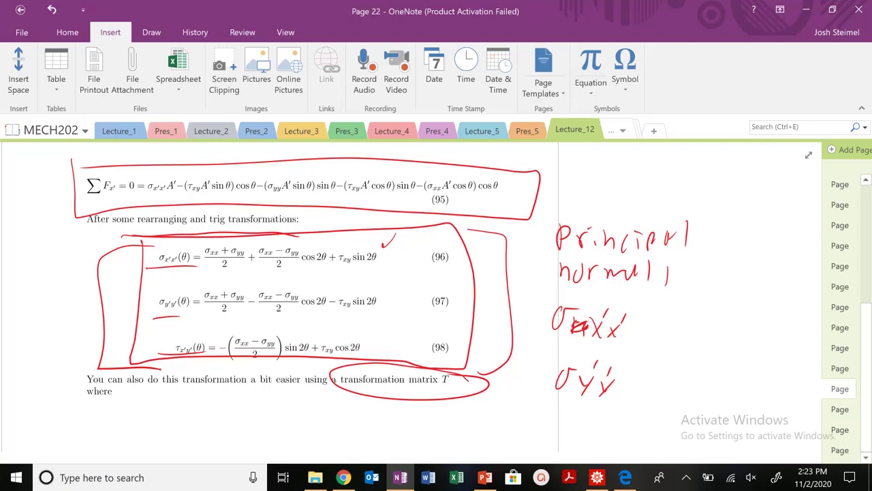
Bring up the Lec_12.nb notebook as a smaller floating window
left_click(597, 477)
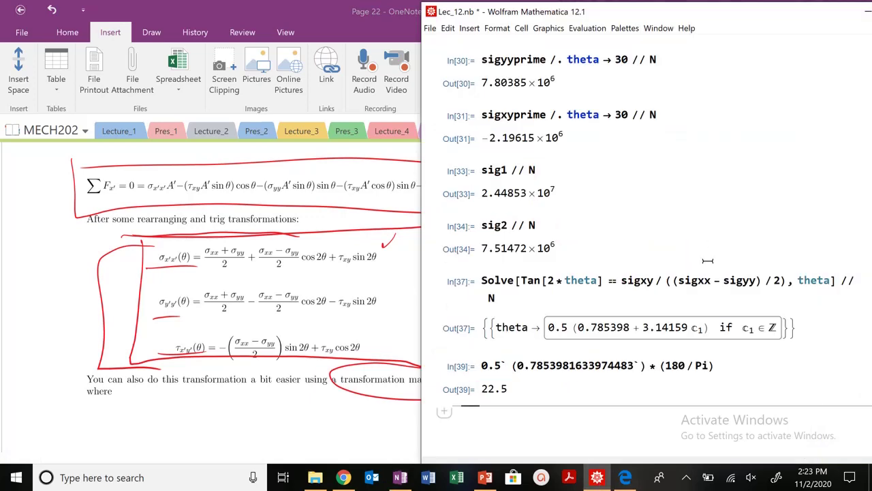
scroll(707, 260, "up", 15)
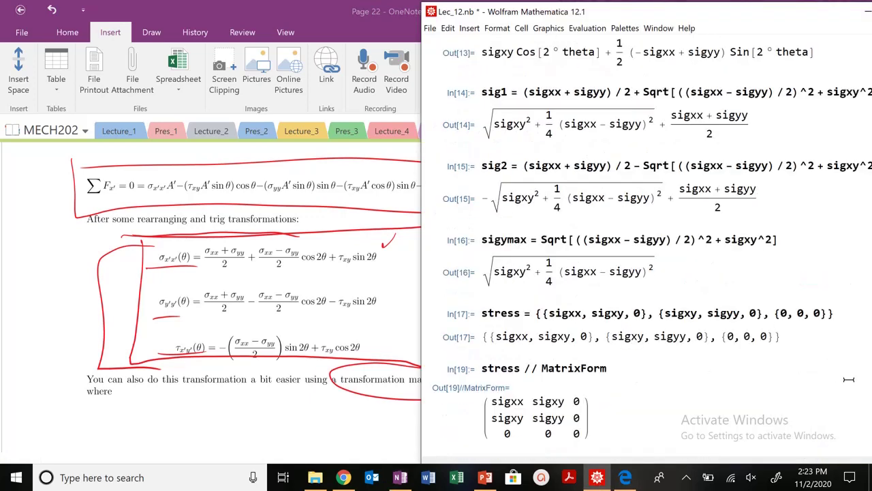
scroll(849, 371, "down", 4)
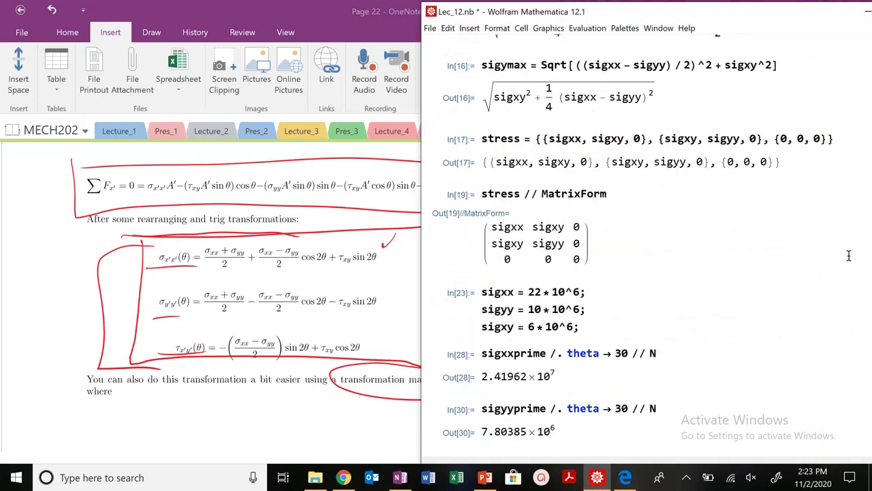
left_click_drag(743, 17, 744, 18)
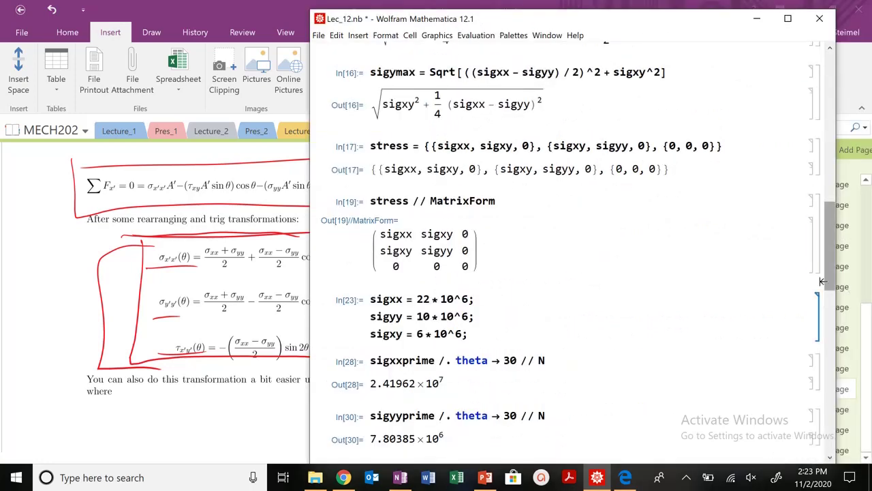
Delete the MatrixForm output and all cells from In[19] onward, leaving In[17] last
left_click(817, 235)
key("Delete")
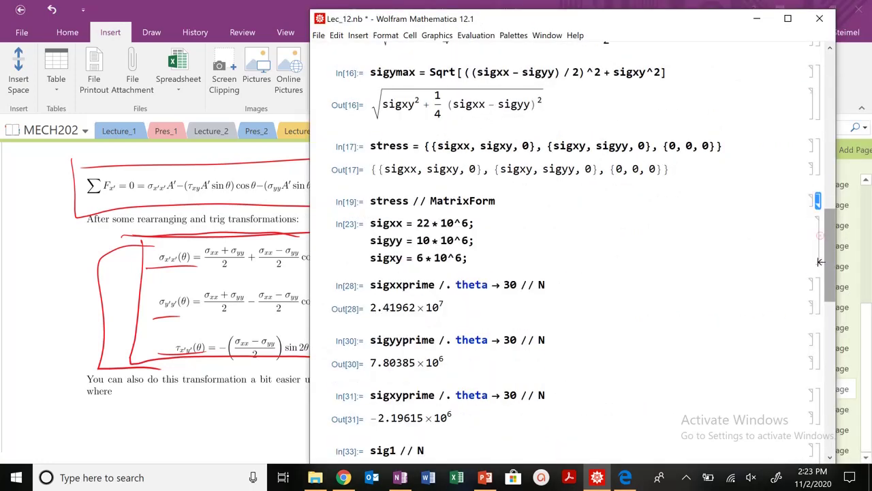
left_click_drag(817, 201, 818, 453)
key("Delete")
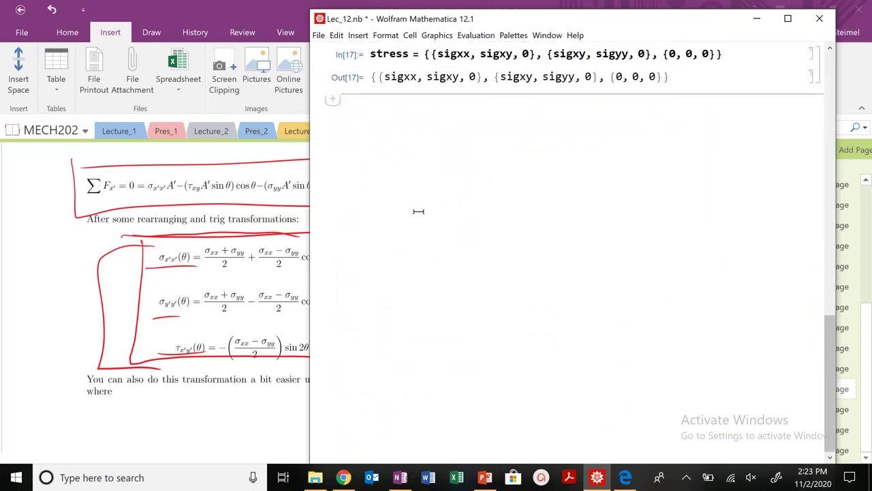
left_click(159, 211)
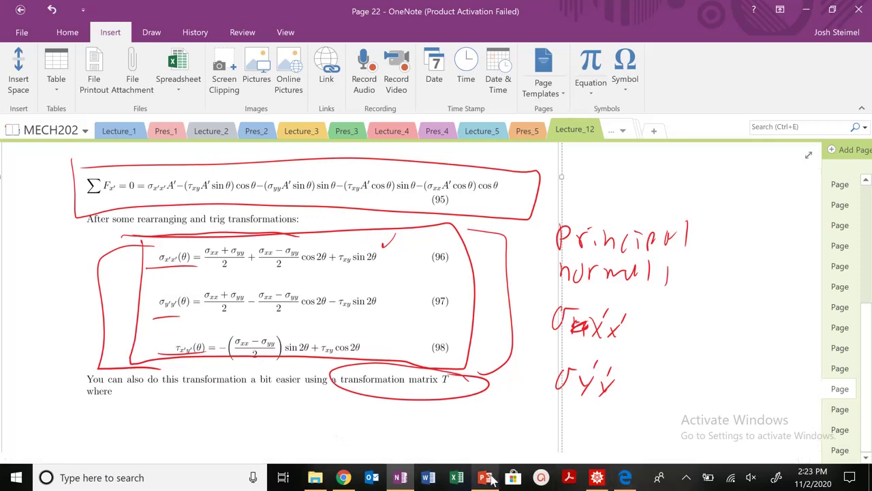
Open Page 25's plane-stress example with σxx 22, σyy 10, τxy 6 MPa
scroll(424, 329, "down", 3)
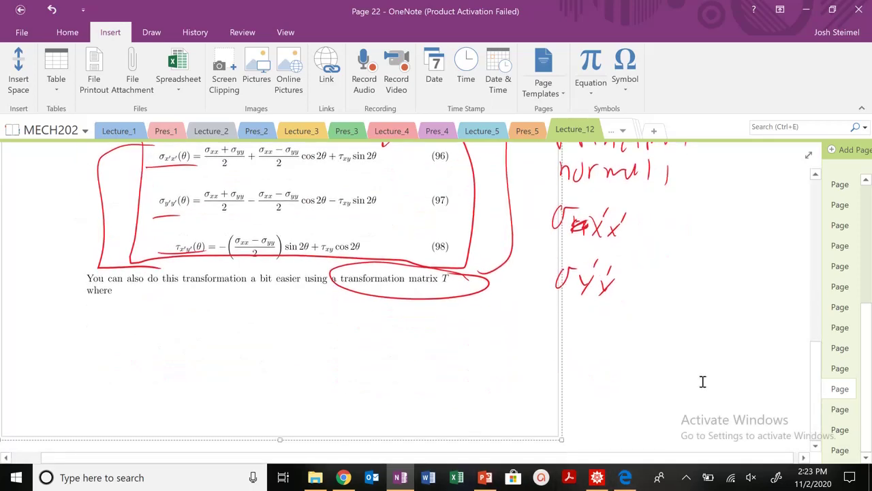
left_click(839, 429)
scroll(433, 346, "down", 5)
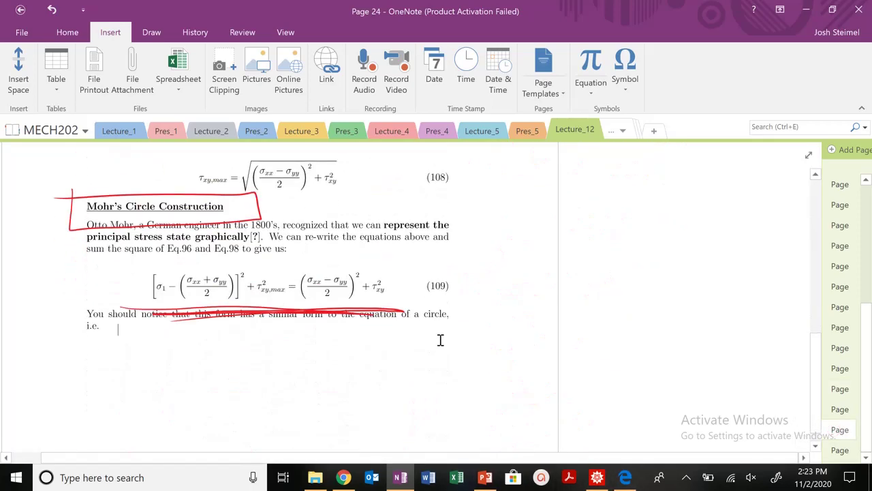
left_click(840, 450)
scroll(504, 375, "down", 1)
scroll(365, 232, "up", 2)
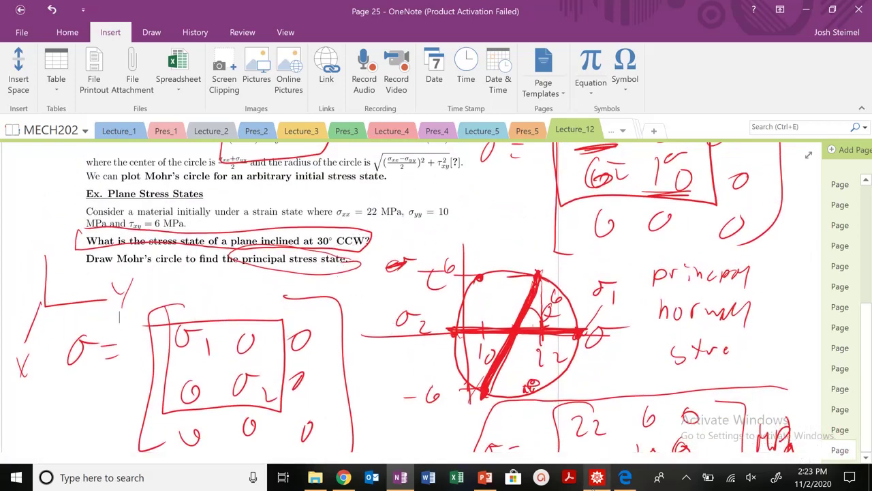
Enter and evaluate sigxx = 22*10^6, sigyy = 10*10^6, sigxy = 6*10^6 in one cell
left_click(594, 480)
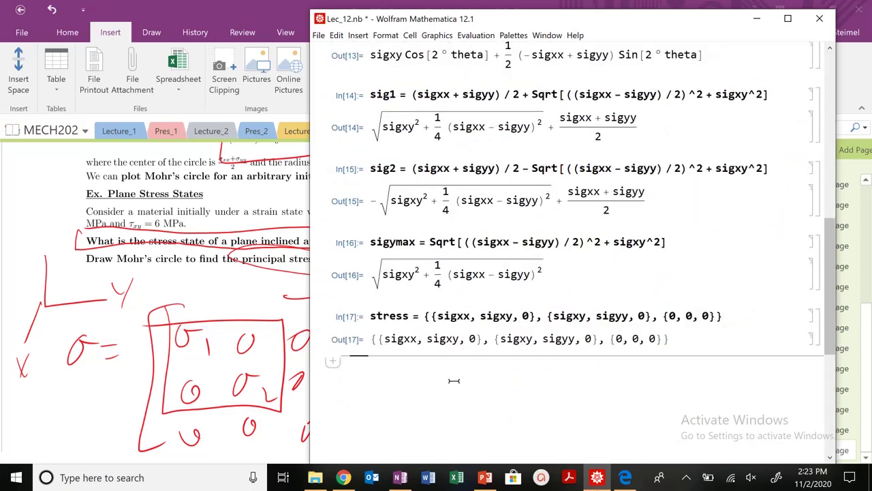
type("six")
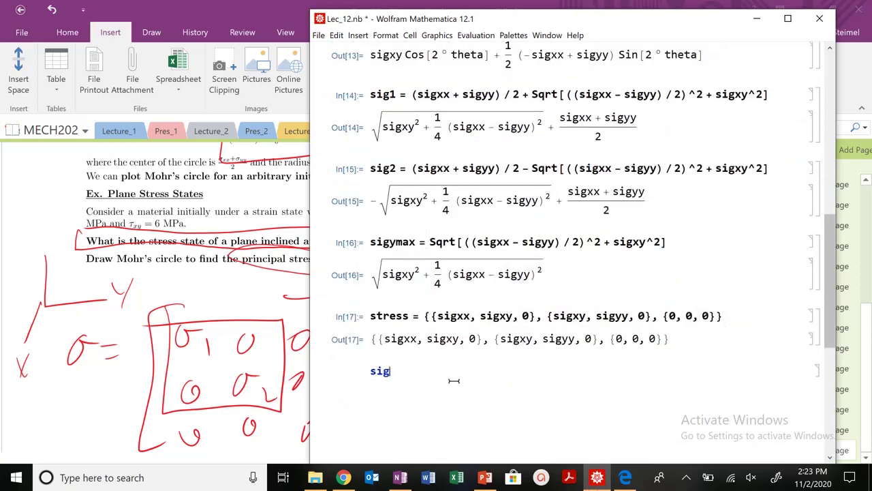
type("xx =")
type("10")
key("BackSpace")
key("BackSpace")
type("22 * 10^6;")
key("Return")
type("s")
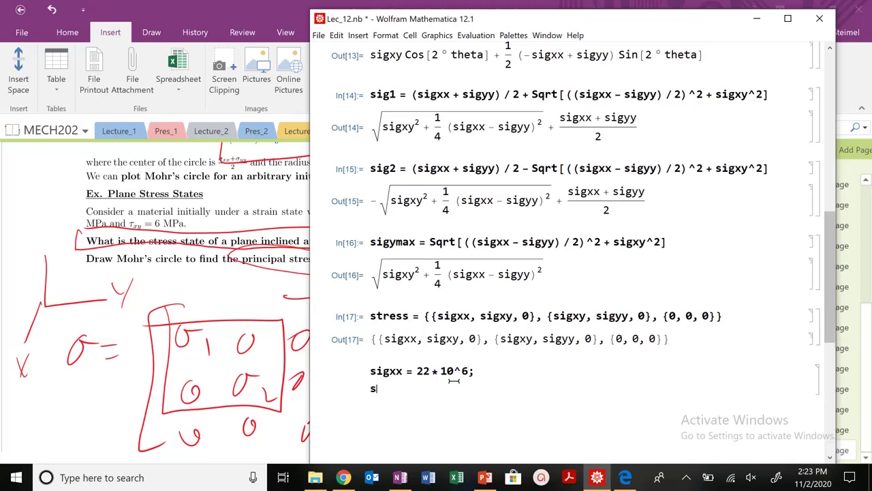
type("igyy = 10 * 10^6")
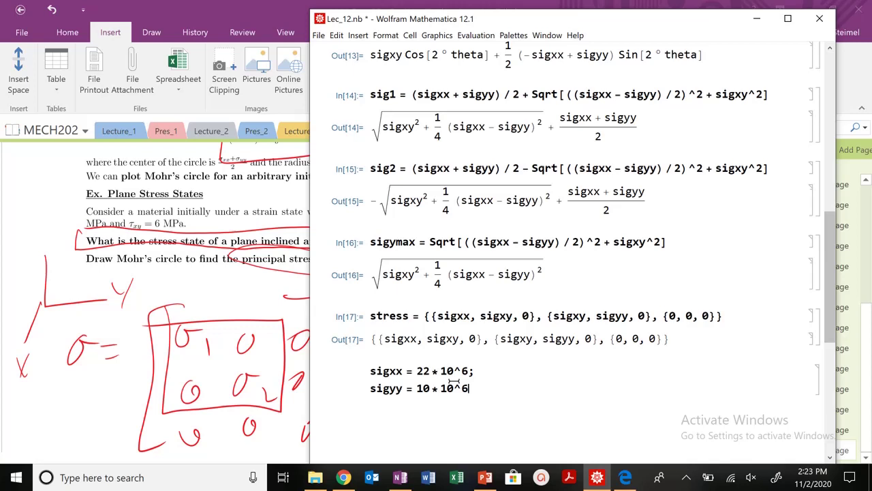
type(";")
key("Return")
type("sig")
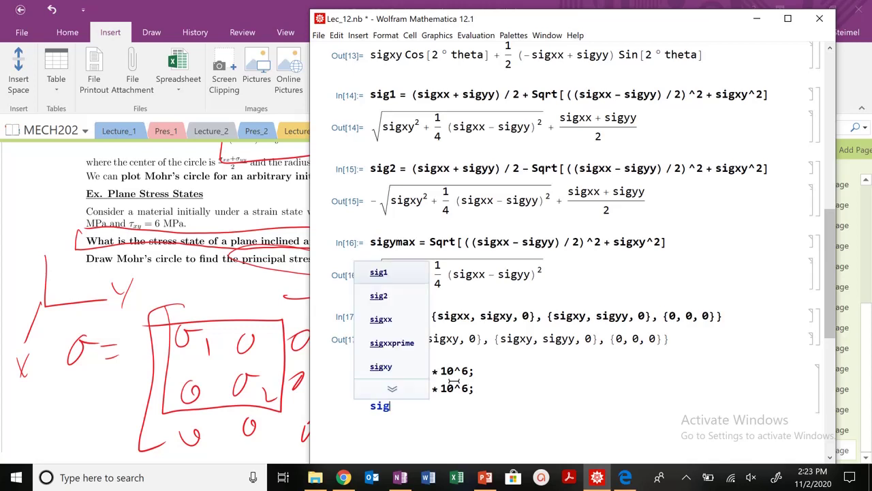
type("xy =")
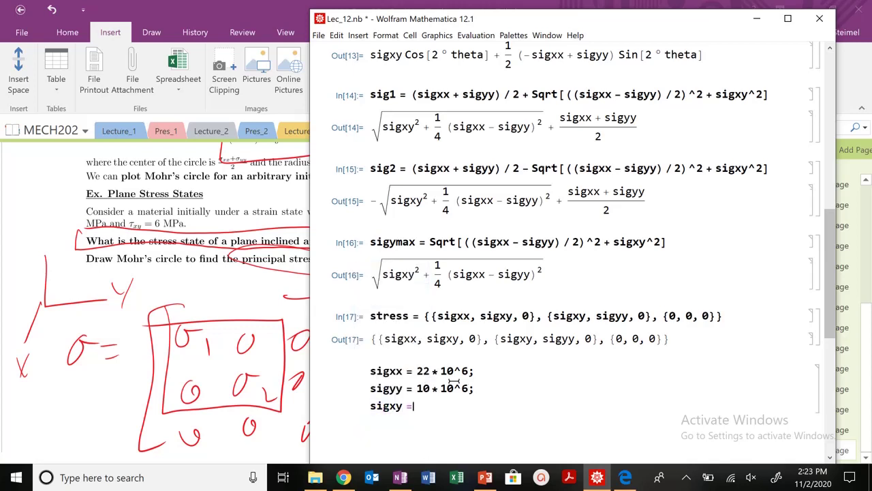
type(" 6 * 10^6")
key("shift+Return")
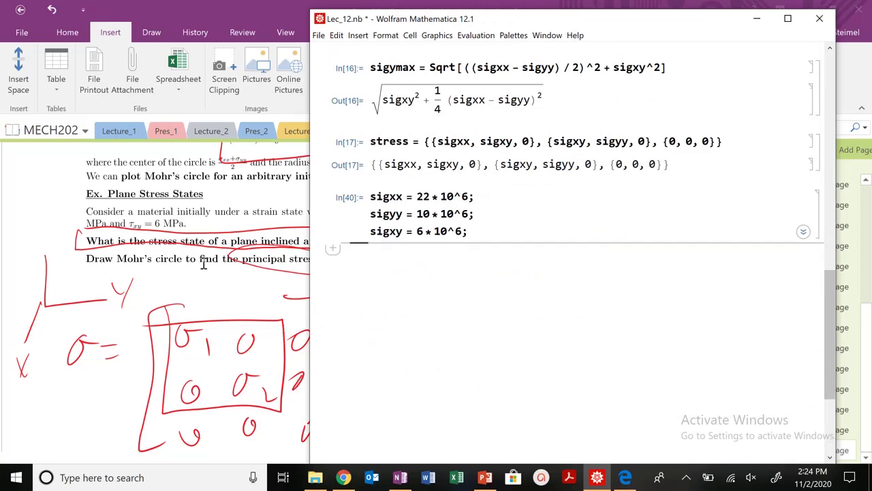
scroll(202, 263, "up", 5)
left_click(184, 287)
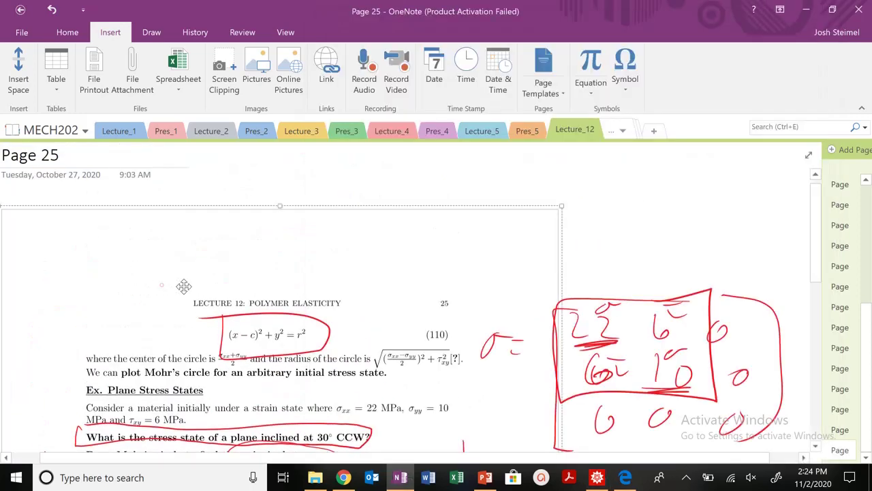
Show Page 22's equations 96–98 with the Mathematica notebook moved alongside
left_click(842, 389)
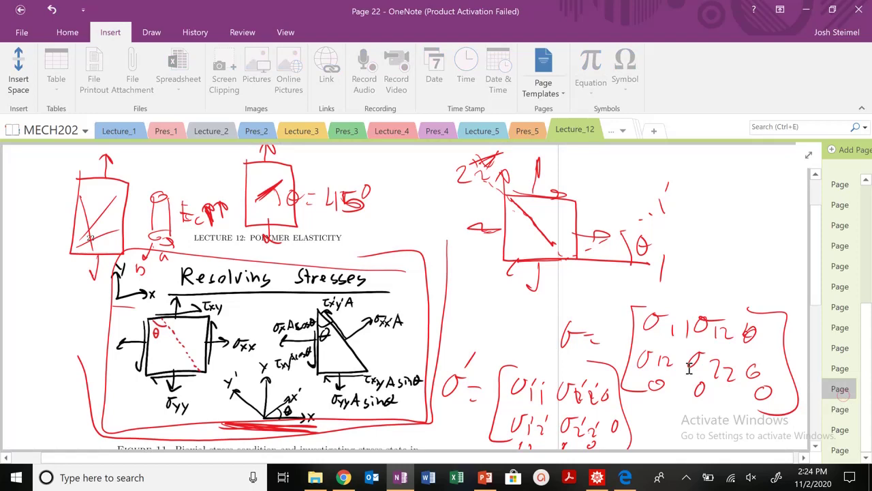
scroll(604, 354, "down", 3)
scroll(545, 290, "down", 4)
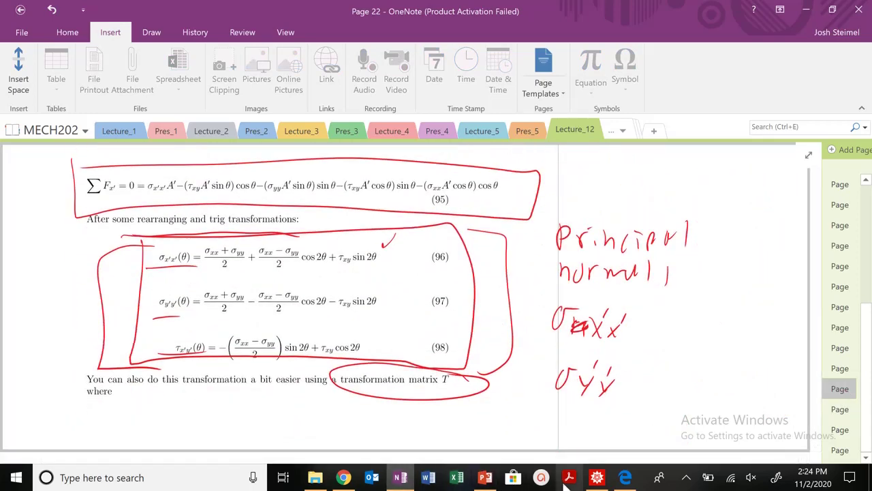
left_click(596, 478)
left_click_drag(578, 16, 684, 31)
Scroll up and select the whole T transformation matrix definition to inspect it
scroll(632, 266, "up", 10)
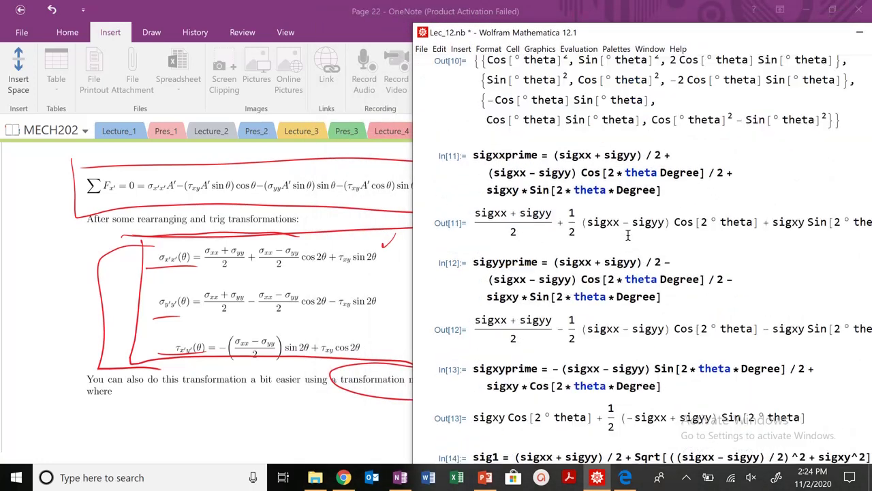
scroll(602, 198, "up", 3)
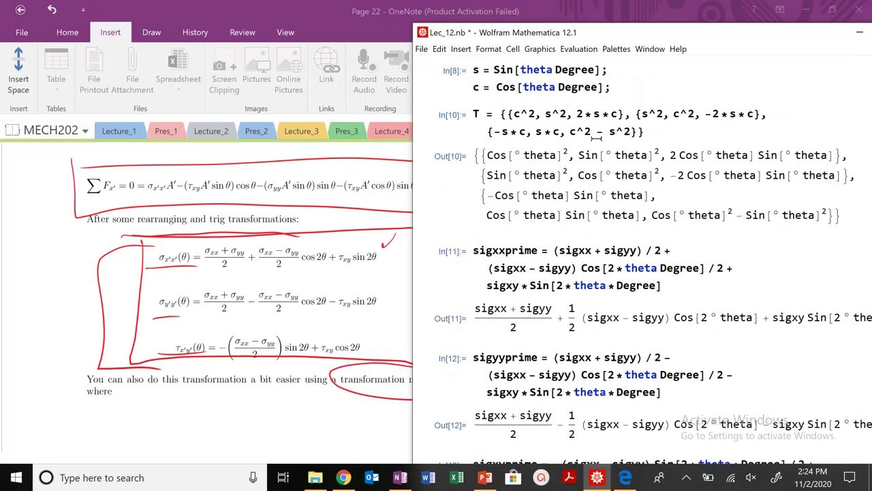
double_click(534, 111)
left_click(508, 115)
left_click(508, 115)
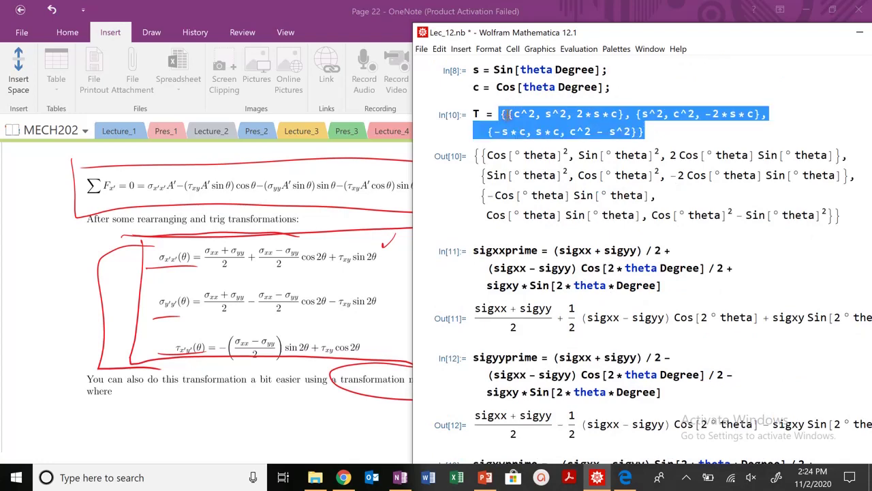
Select the cosine term and its Degree unit in the sigxxprime formula
double_click(599, 268)
left_click(600, 268)
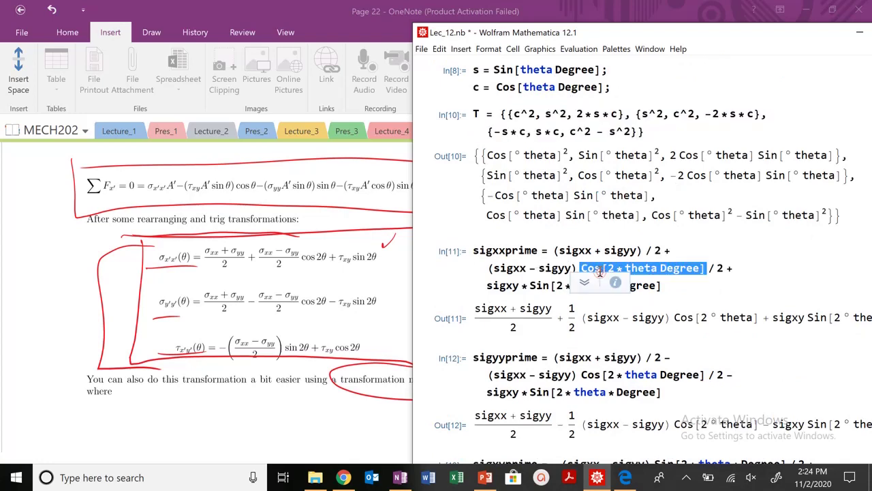
scroll(676, 198, "down", 3)
mouse_move(641, 111)
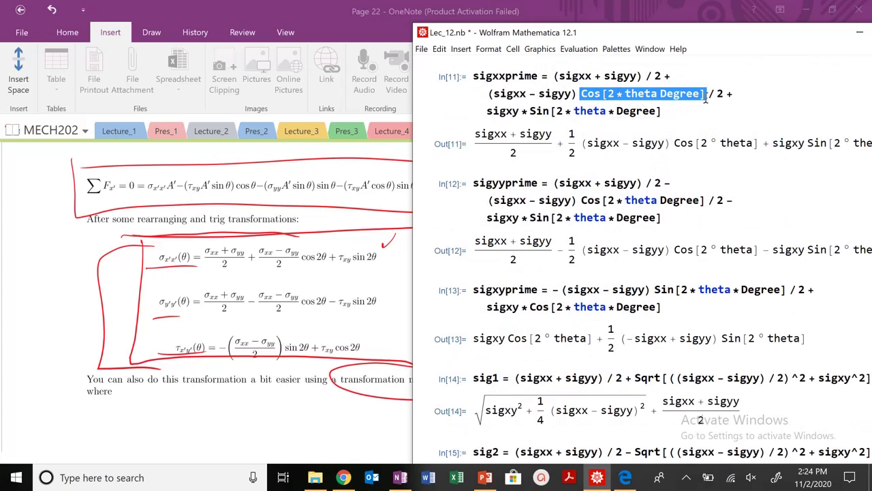
left_click(674, 96)
double_click(676, 94)
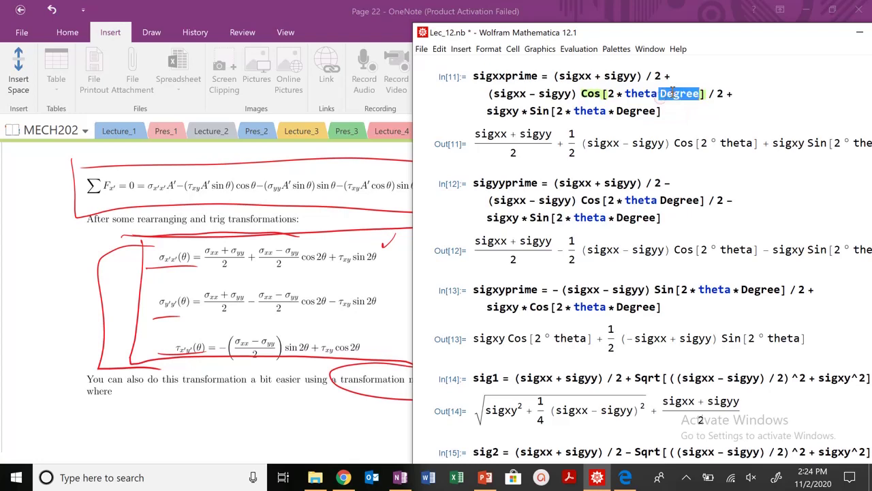
scroll(682, 180, "down", 10)
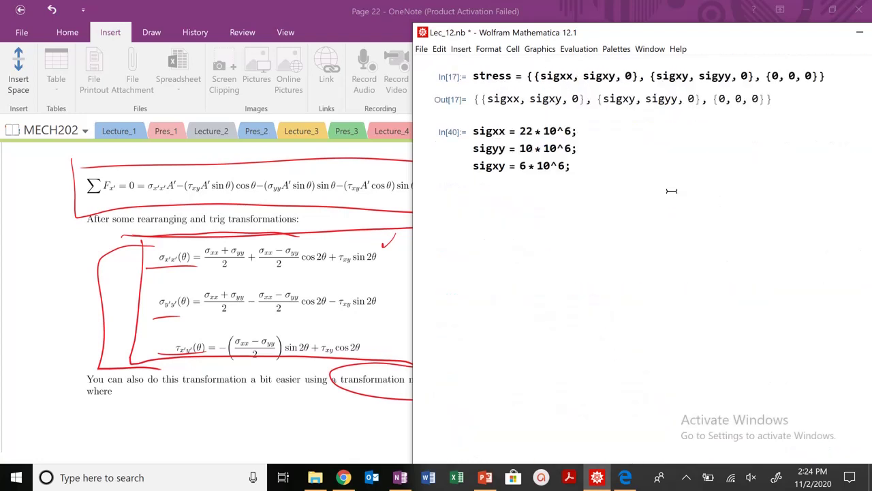
Evaluate sigxxprime /. theta->30 // N in a new cell, giving 2.41962×10^7
left_click(633, 232)
type("si")
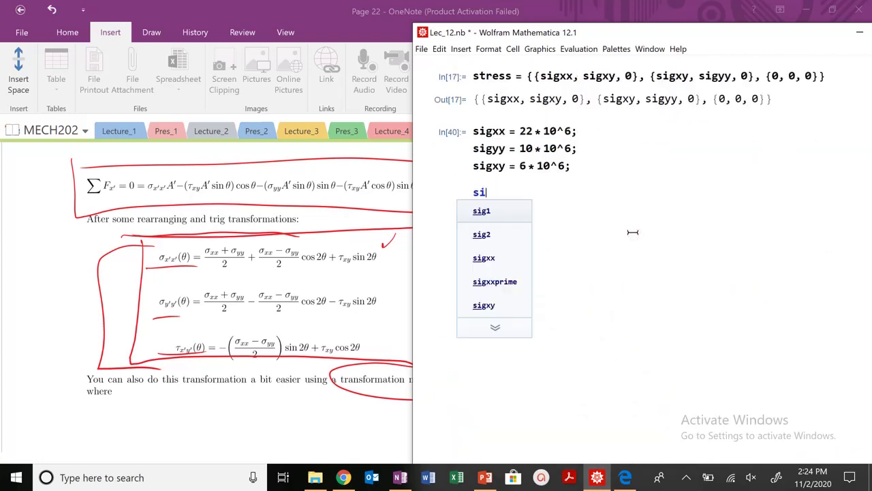
type("gx")
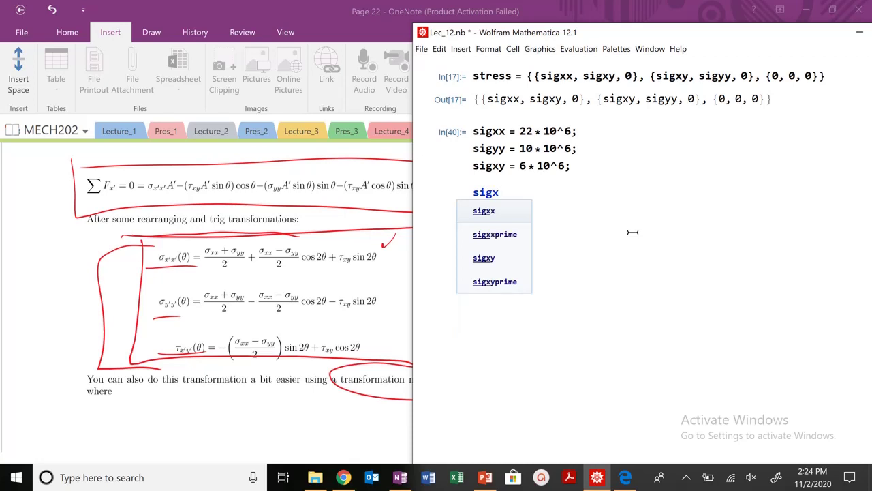
key("Down")
key("Return")
key("shift+Return")
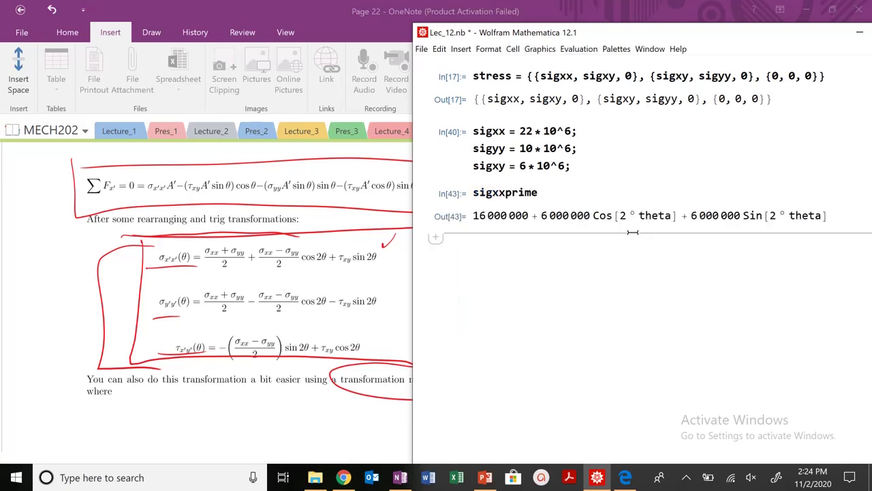
left_click(545, 192)
type("/.")
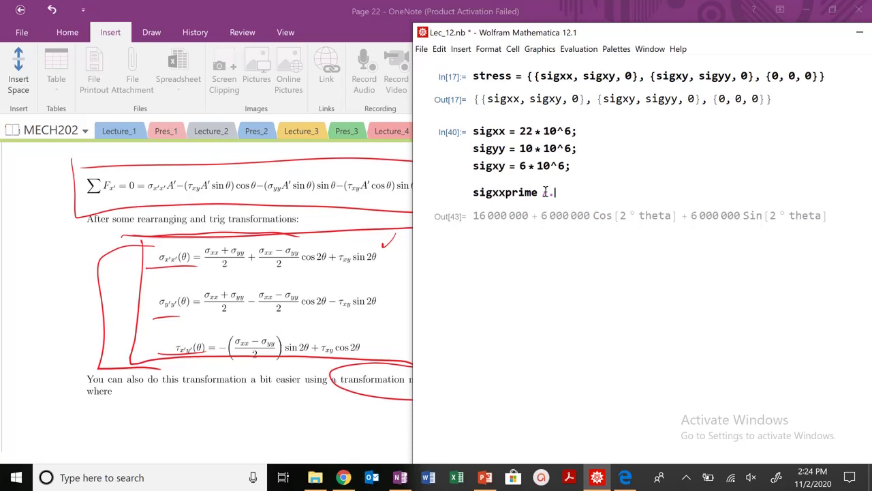
type("theta->30//N")
key("shift+Return")
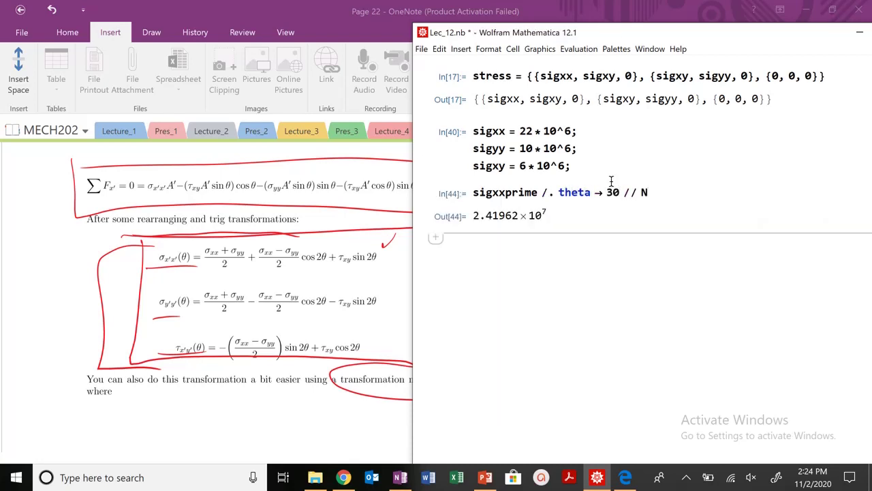
Copy that expression, change it to sigyyprime and evaluate, giving 7.80385×10^6
double_click(509, 194)
double_click(509, 194)
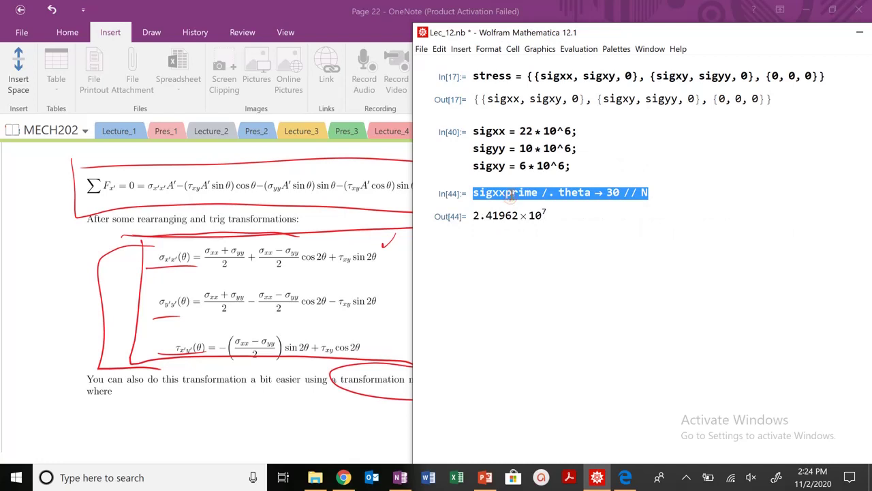
key("ctrl+c")
left_click(518, 237)
key("ctrl+v")
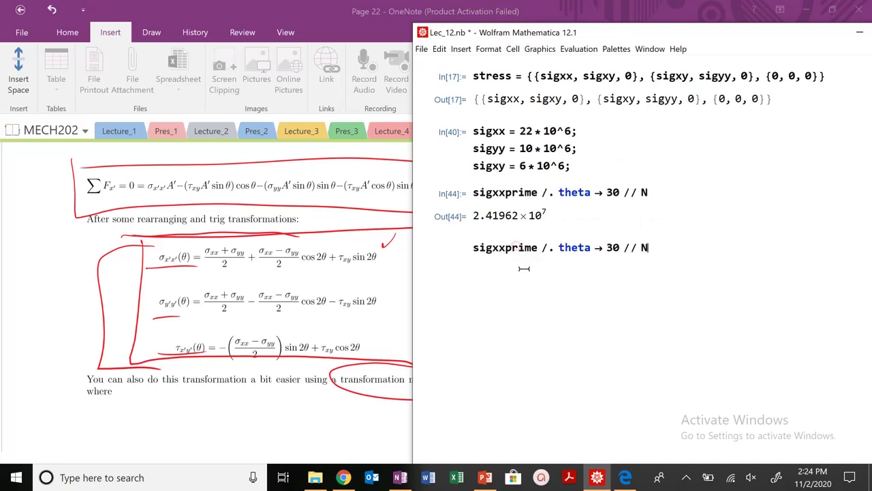
left_click_drag(489, 247, 503, 246)
type("yy")
key("shift+Return")
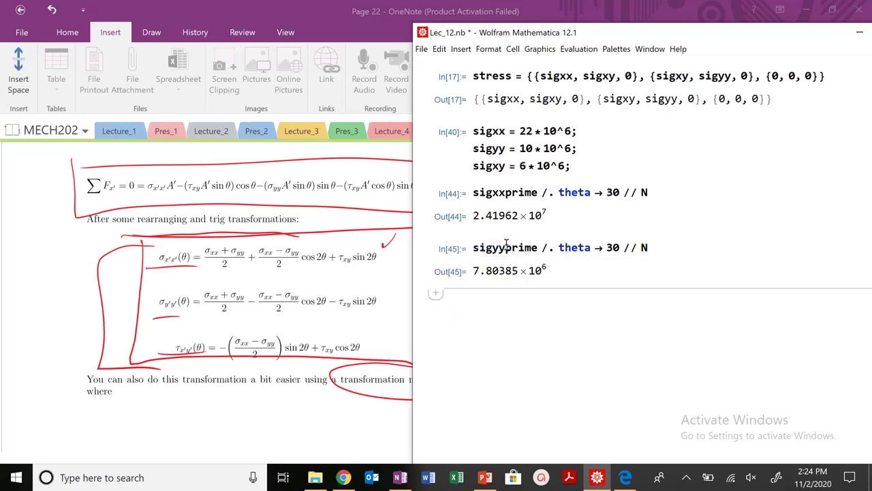
Evaluate sigxyprime at theta = 30 (−2.19615×10^6) and highlight the sigxxprime and sigxyprime results
key("ctrl+v")
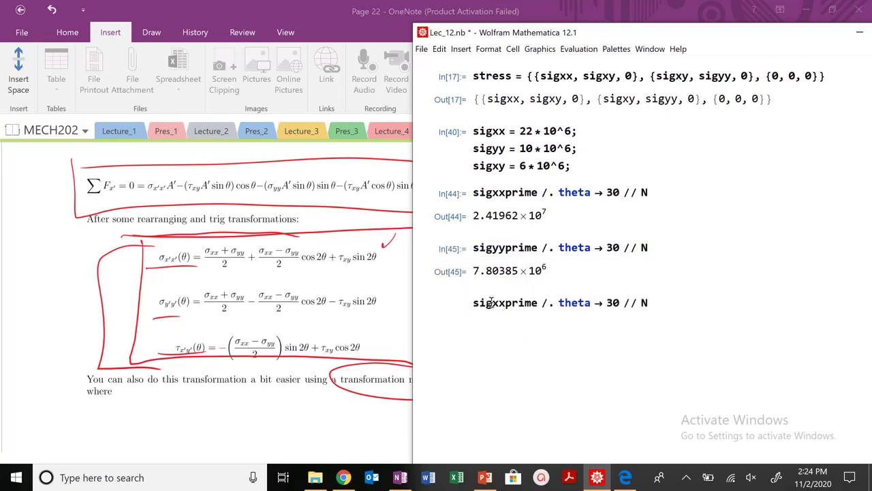
left_click_drag(509, 302, 502, 303)
type("y")
key("shift+Return")
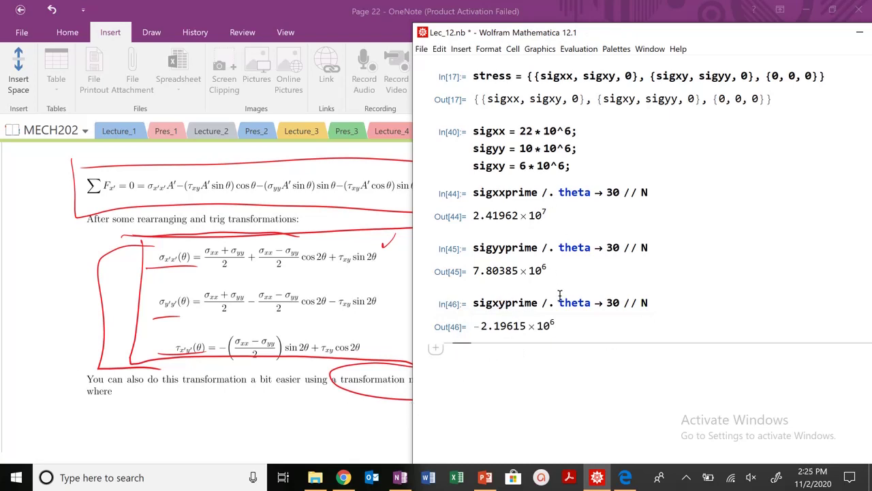
double_click(502, 216)
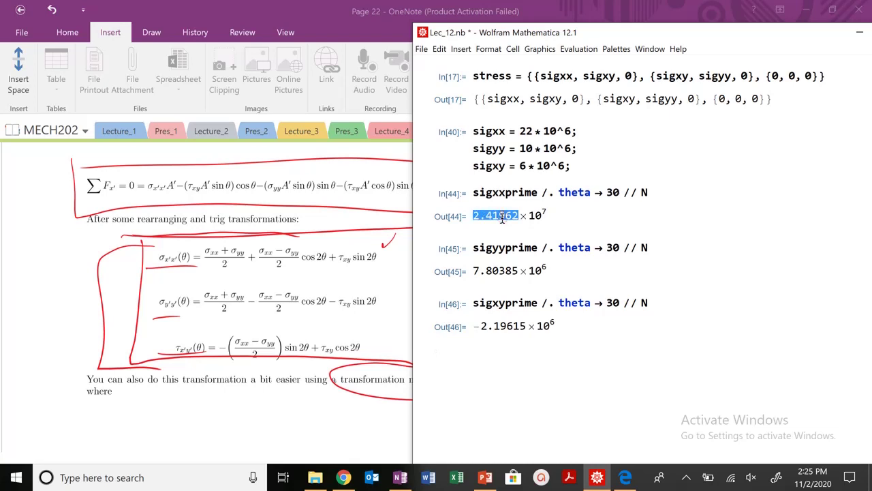
double_click(509, 324)
left_click(509, 323)
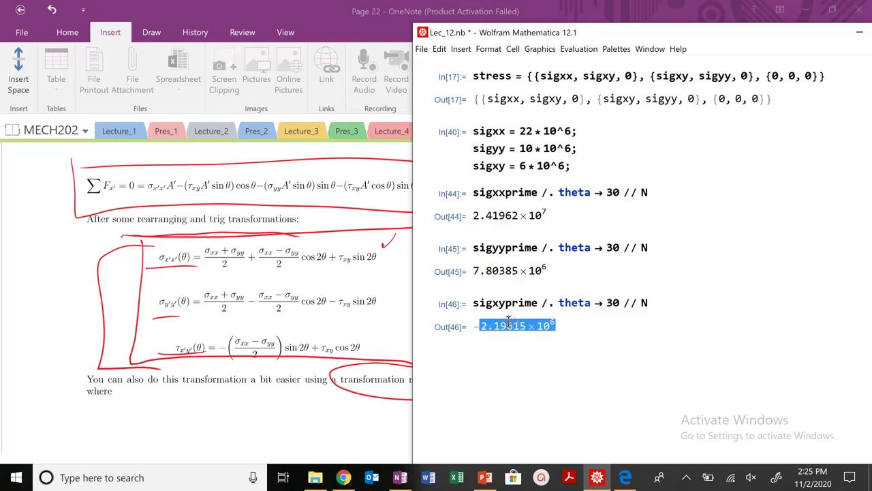
Bring up the OneNote lecture notes and browse pages 23, 24 and 25
left_click(293, 390)
left_click(849, 414)
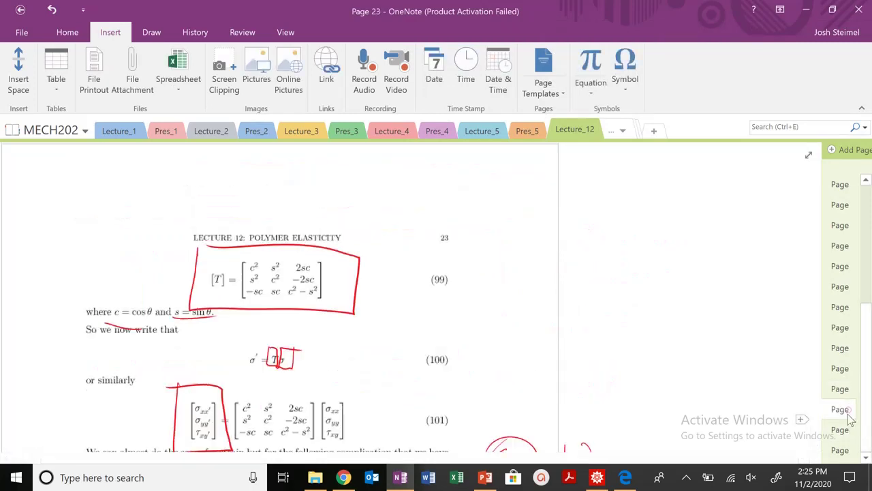
left_click(847, 427)
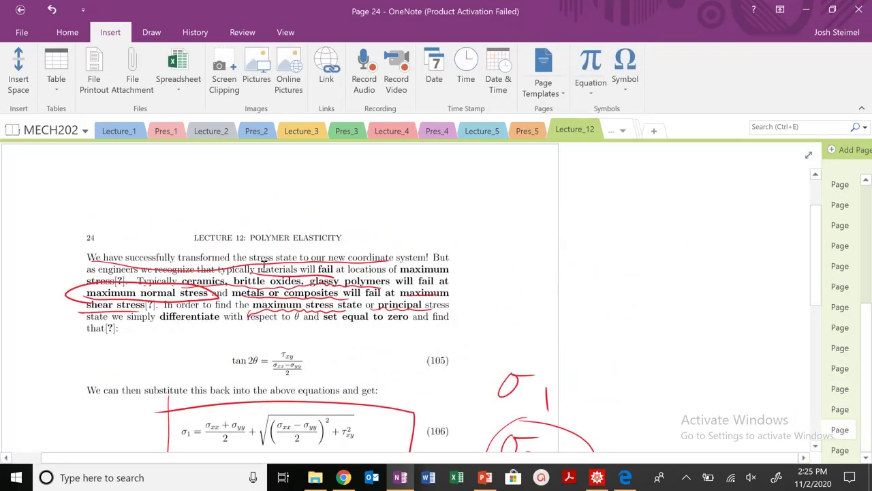
scroll(263, 263, "down", 4)
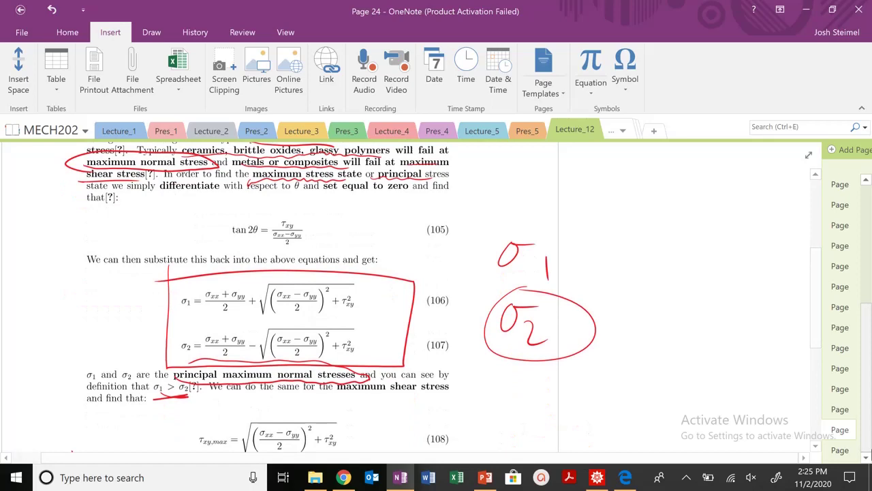
left_click(843, 449)
scroll(95, 267, "down", 9)
scroll(181, 282, "up", 5)
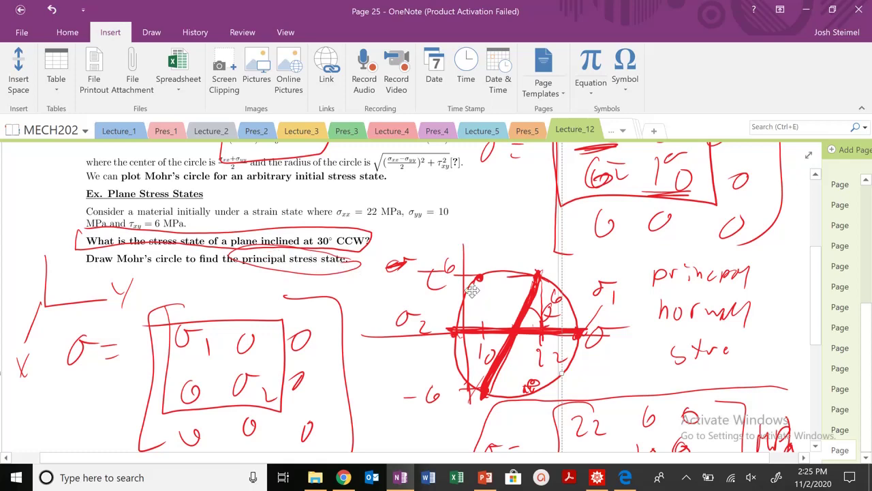
Revisit pages 23, 22 and 21, then settle on page 24's σ1 and σ2 equations
left_click(852, 410)
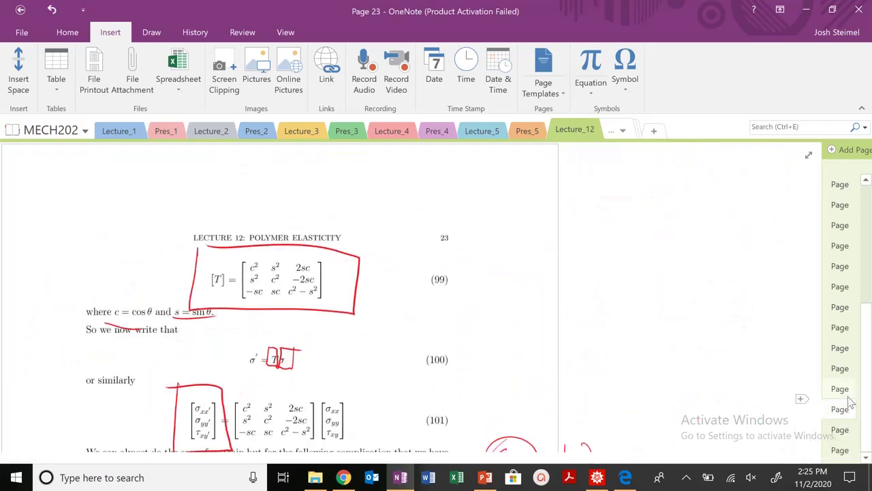
left_click(848, 390)
scroll(682, 347, "down", 6)
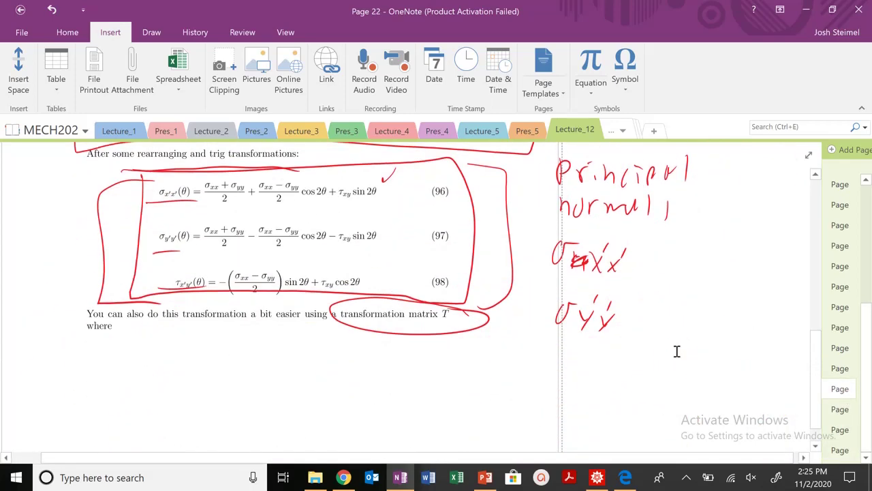
left_click(845, 368)
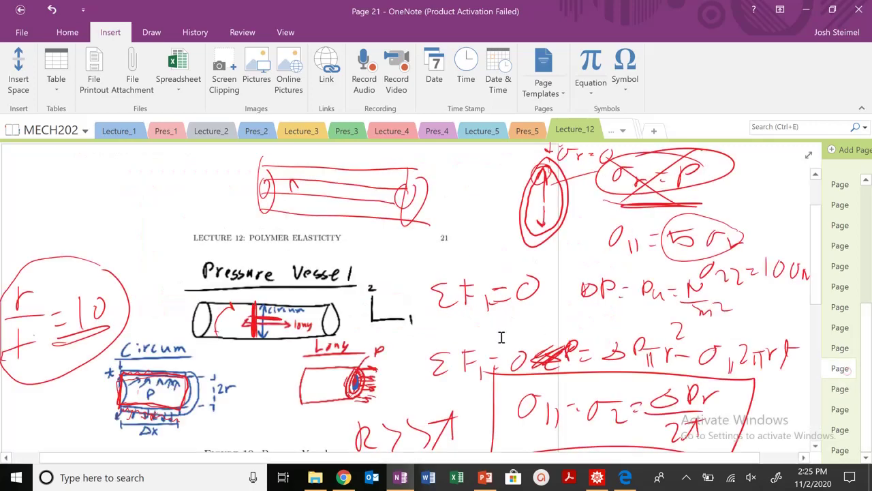
left_click(841, 409)
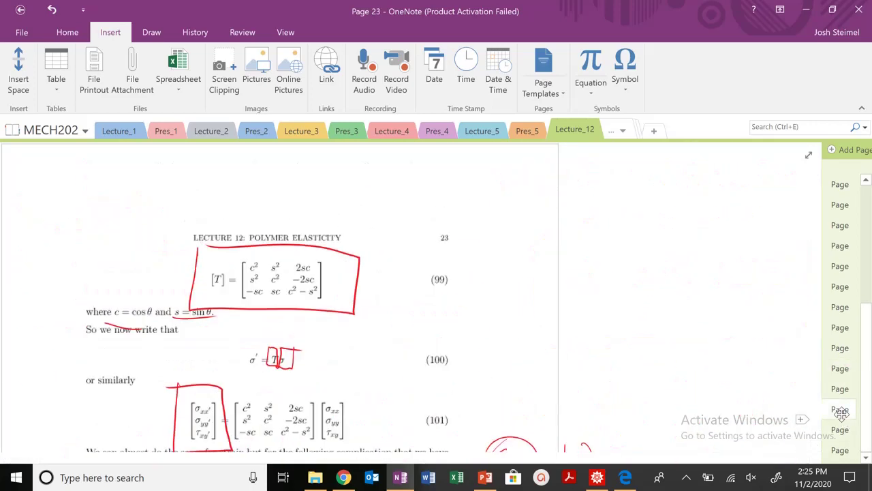
scroll(645, 393, "down", 5)
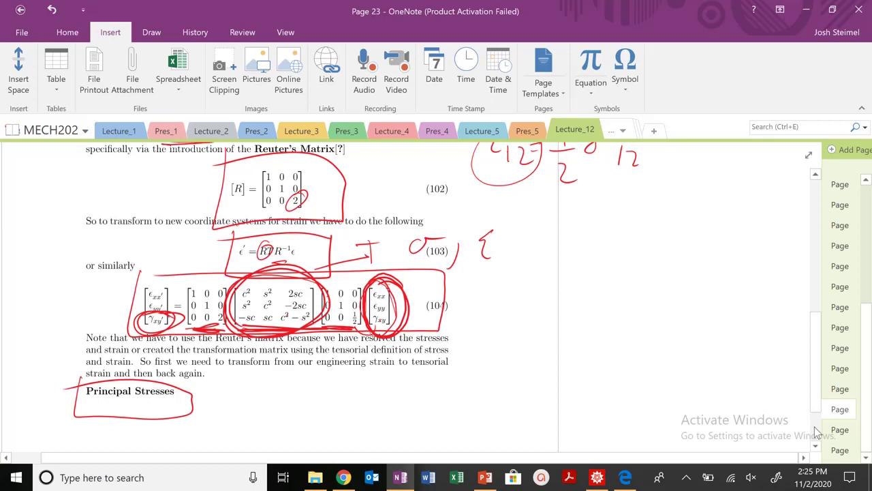
left_click(839, 429)
scroll(349, 323, "down", 2)
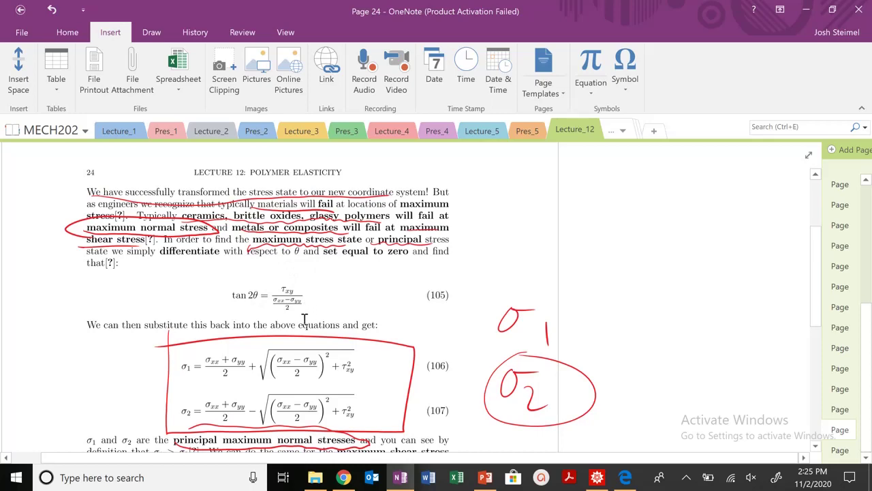
scroll(408, 286, "down", 3)
scroll(444, 285, "up", 3)
Handwrite σ = [σ1 0 0; 0 σ2 0; 0 0 σ3] in red beside page 24's equations
mouse_move(545, 239)
left_mouse_down()
mouse_move(560, 233)
mouse_move(574, 245)
left_mouse_up()
left_click_drag(558, 258, 575, 256)
mouse_move(634, 211)
left_mouse_down()
mouse_move(604, 211)
mouse_move(647, 327)
left_mouse_up()
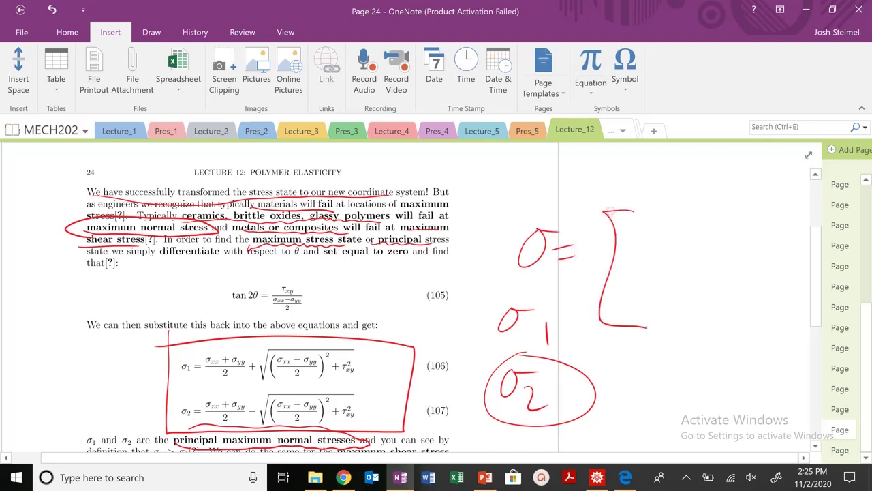
mouse_move(671, 232)
left_mouse_down()
mouse_move(640, 235)
mouse_move(691, 282)
mouse_move(747, 303)
mouse_move(752, 334)
left_mouse_up()
left_click_drag(708, 238, 752, 239)
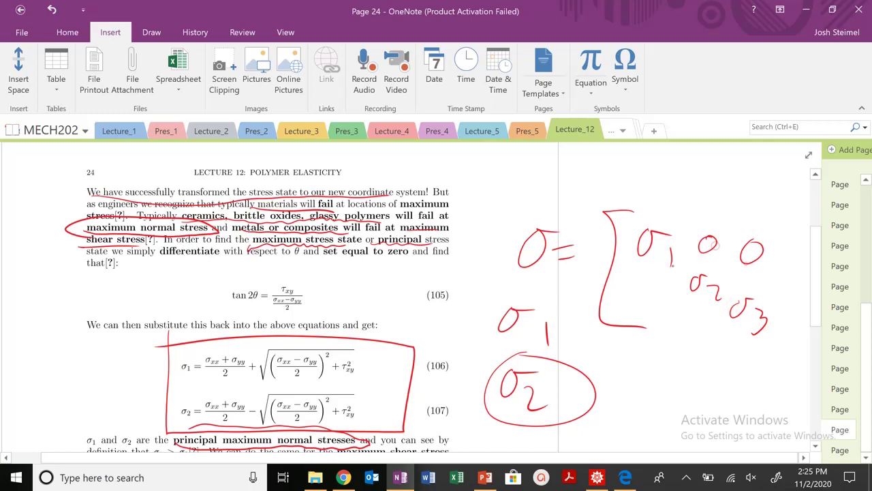
left_click_drag(653, 274, 651, 275)
left_click_drag(748, 267, 747, 268)
left_click_drag(659, 305, 658, 306)
left_click_drag(711, 304, 710, 305)
mouse_move(743, 216)
left_mouse_down()
mouse_move(774, 215)
mouse_move(763, 335)
left_mouse_up()
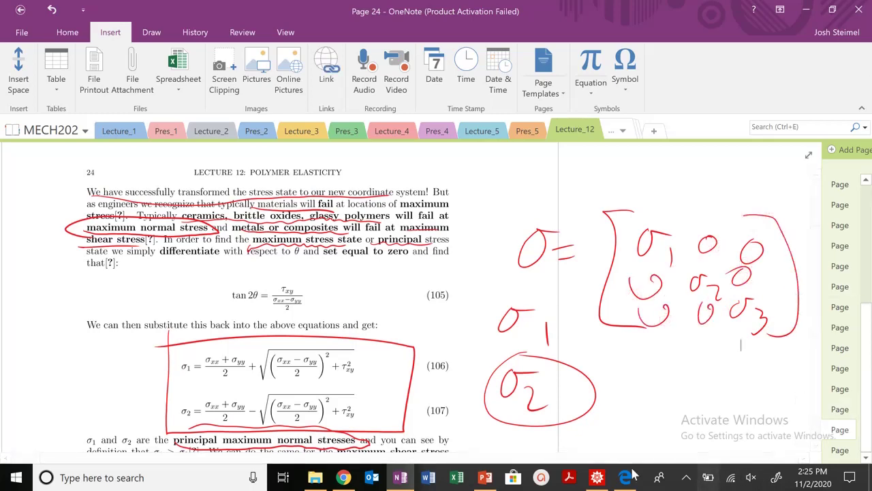
left_click(597, 478)
Evaluate Solve[Tan[2*theta] == sigxy/((sigxx-sigyy)/2), theta], yielding theta = ½(π/4 + π c₁)
left_click(593, 377)
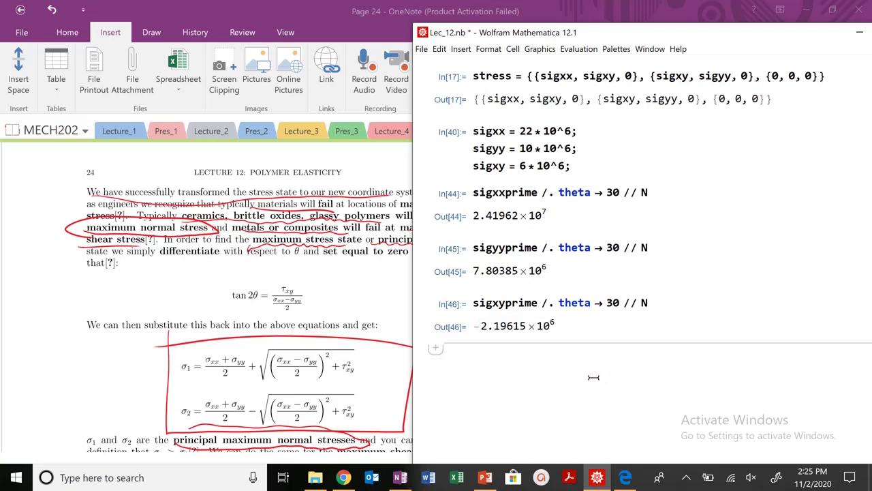
type("solv")
key("BackSpace")
key("BackSpace")
key("BackSpace")
key("BackSpace")
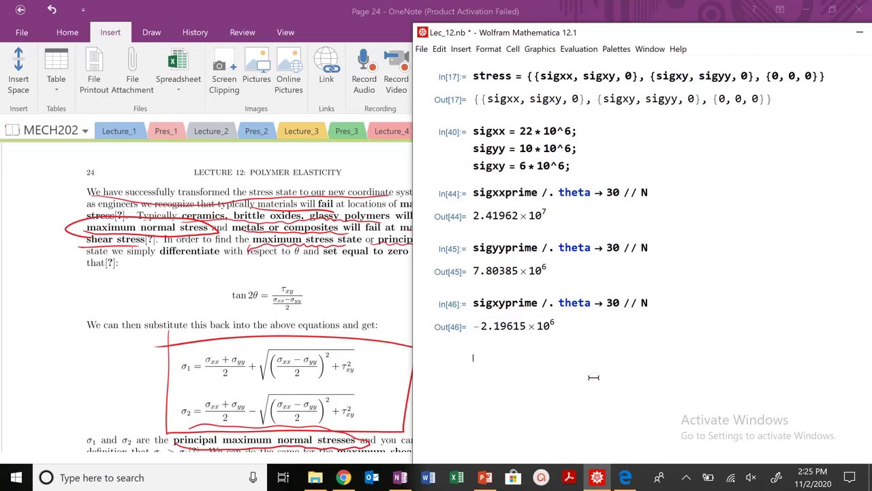
type("Solve[tan")
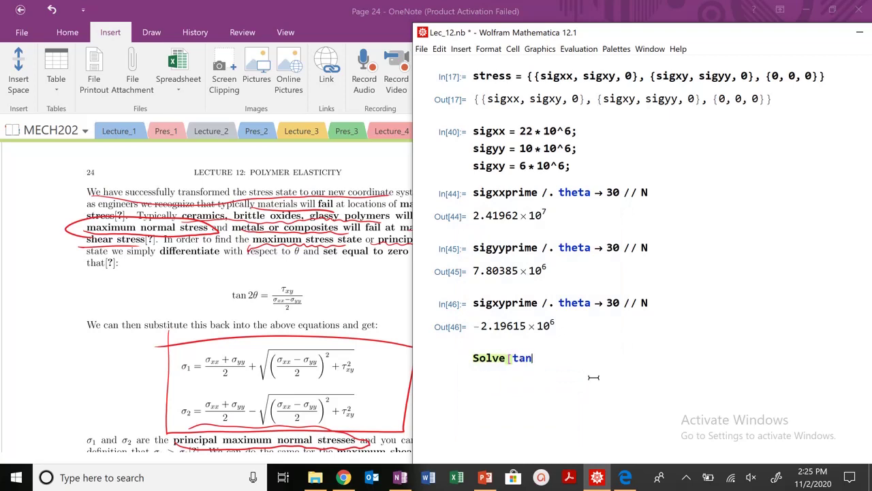
key("BackSpace")
key("BackSpace")
key("BackSpace")
type("[Ta")
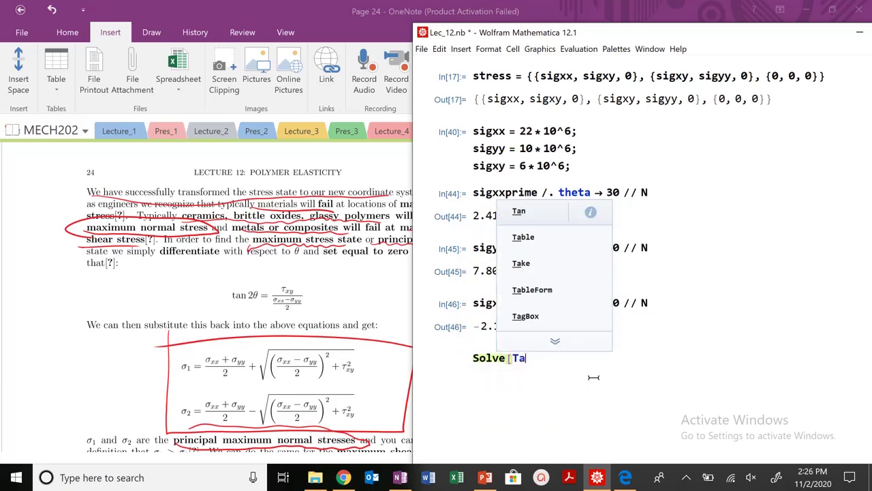
type("n2 *")
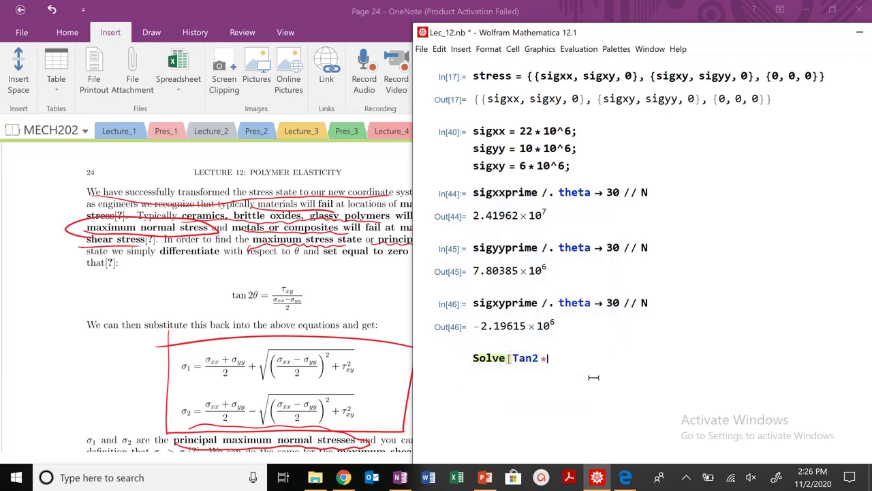
key("BackSpace")
key("BackSpace")
type("[2*thet")
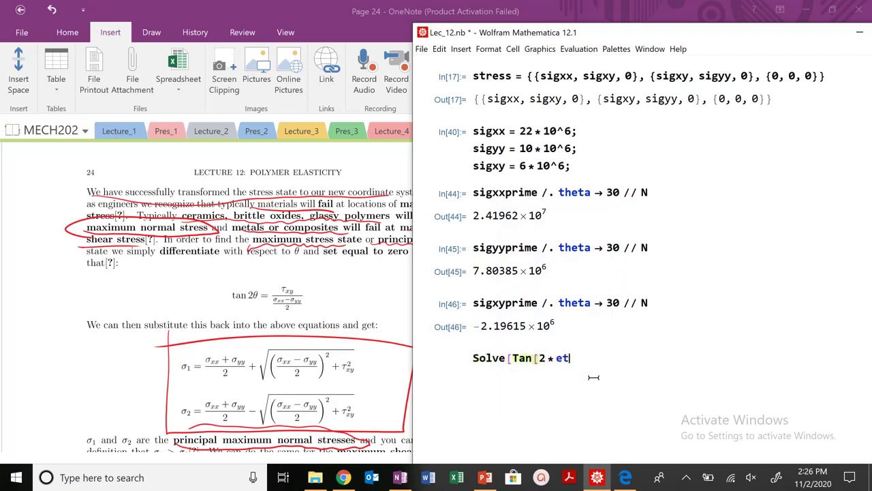
key("BackSpace")
key("BackSpace")
type("theta] =")
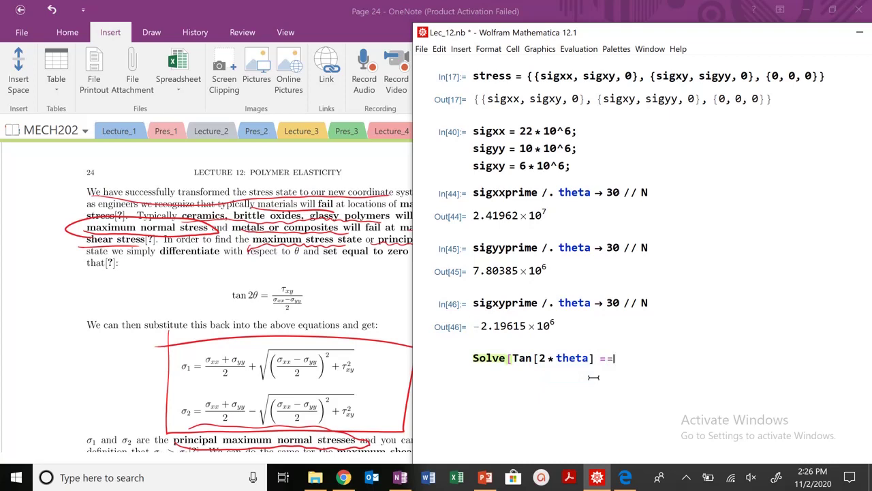
type("= ta")
key("BackSpace")
key("BackSpace")
type("sigxy/")
type("(")
type("(x")
type("sigx")
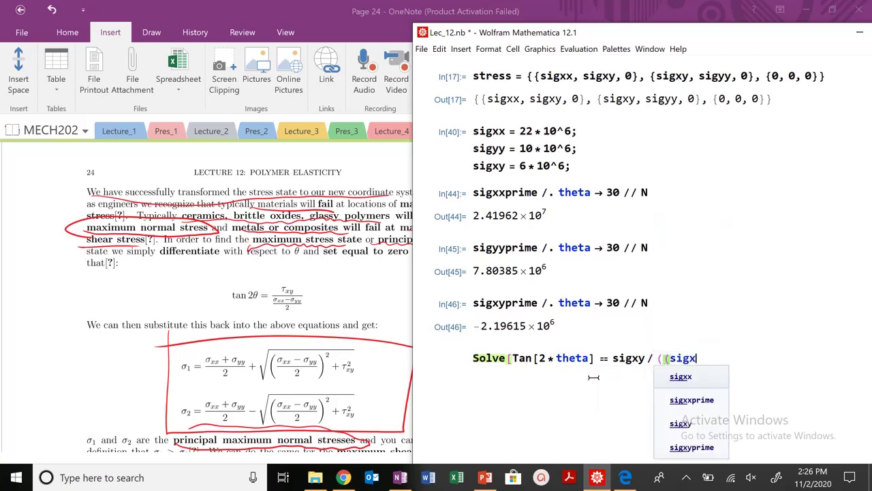
type("x-sigyy)/2)")
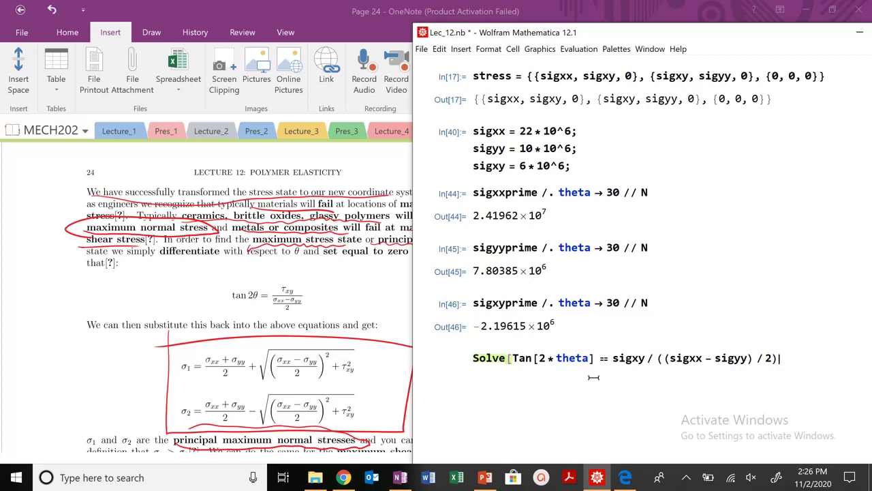
type(",theta]")
key("shift+Return")
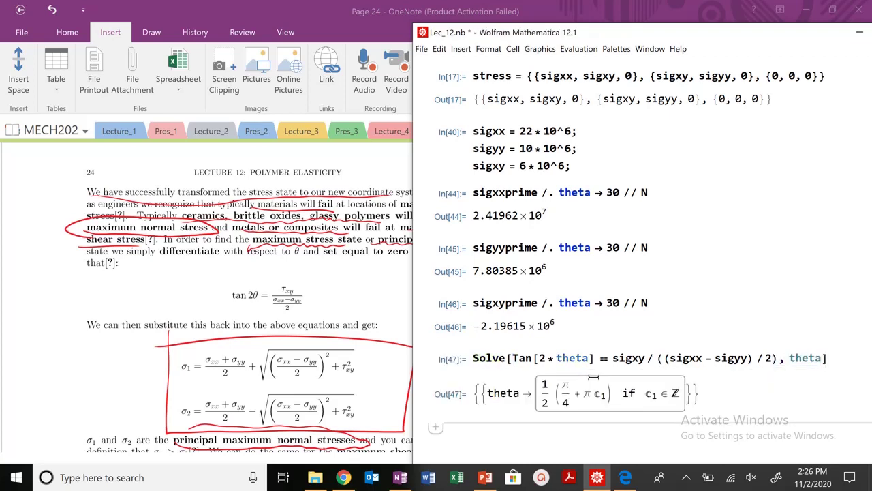
Convert the principal angle Pi/8*(180/Pi) to degrees, giving 22.5
double_click(543, 393)
left_click(515, 430)
type("Pi / 8 ")
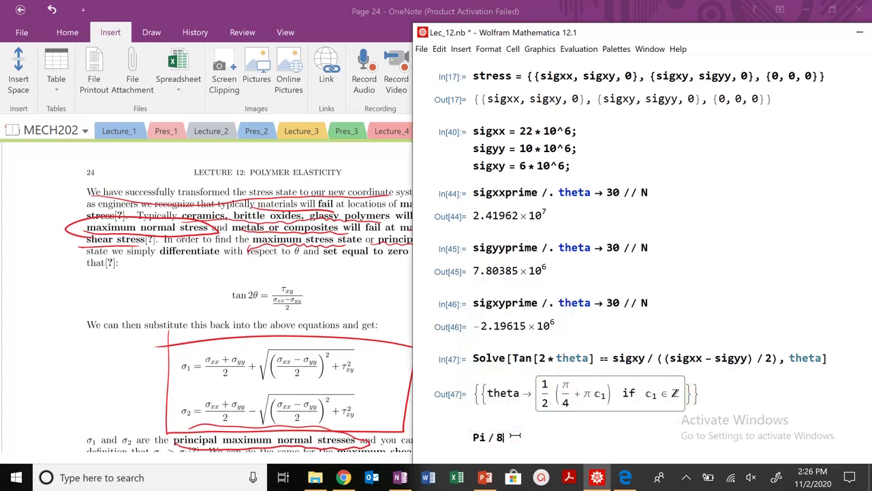
type("* (180 / Pi)")
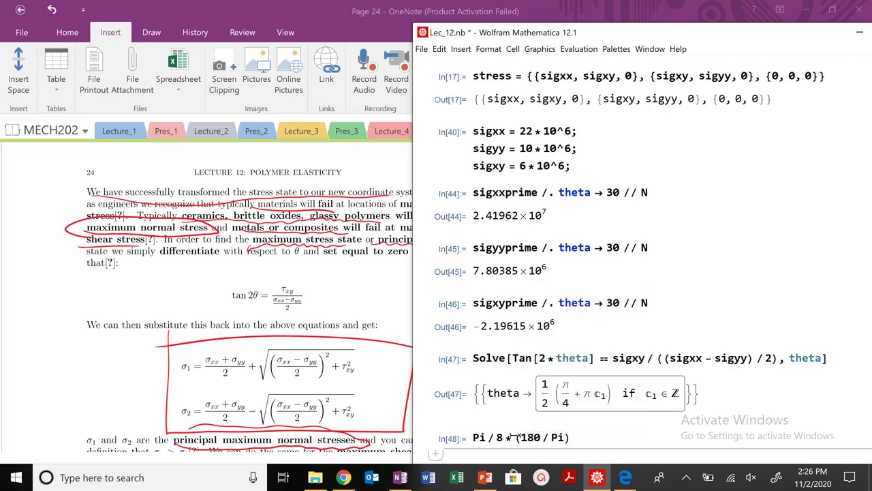
key("shift+Return")
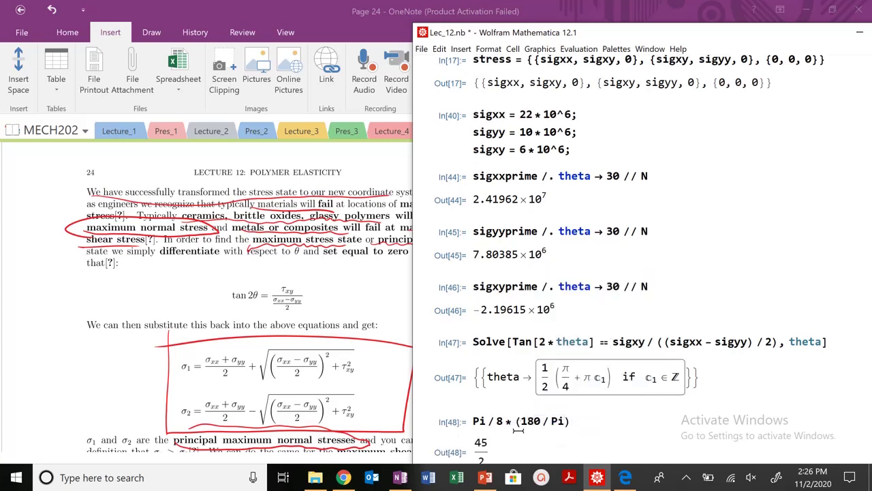
left_click(586, 425)
type("// N")
key("shift+Return")
Evaluate sig1 in a new cell and add //N for a numeric value
scroll(587, 419, "down", 3)
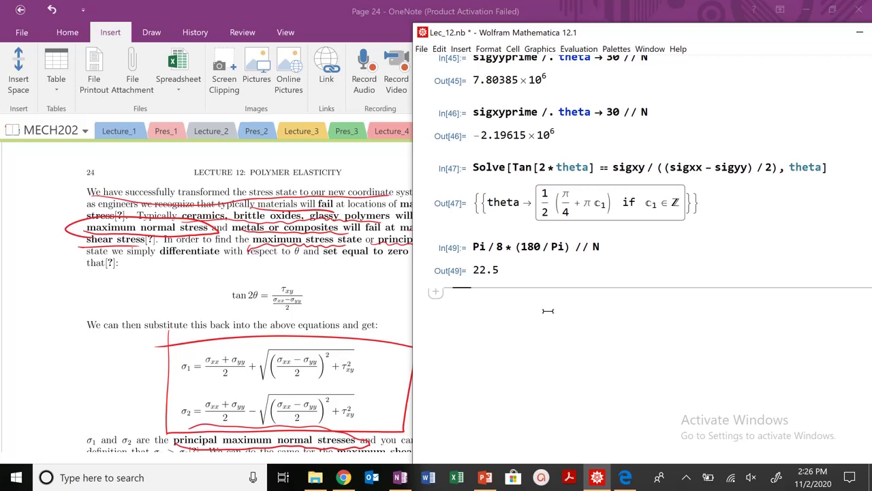
scroll(549, 310, "down", 3)
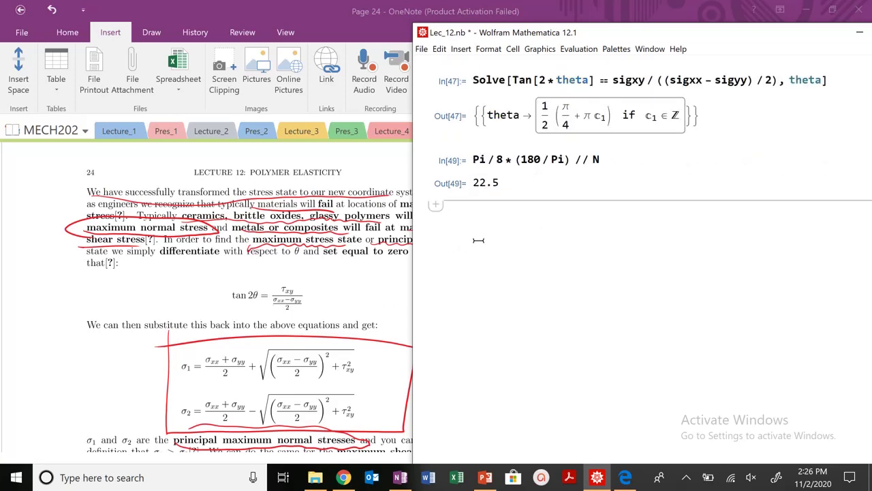
type("sig1")
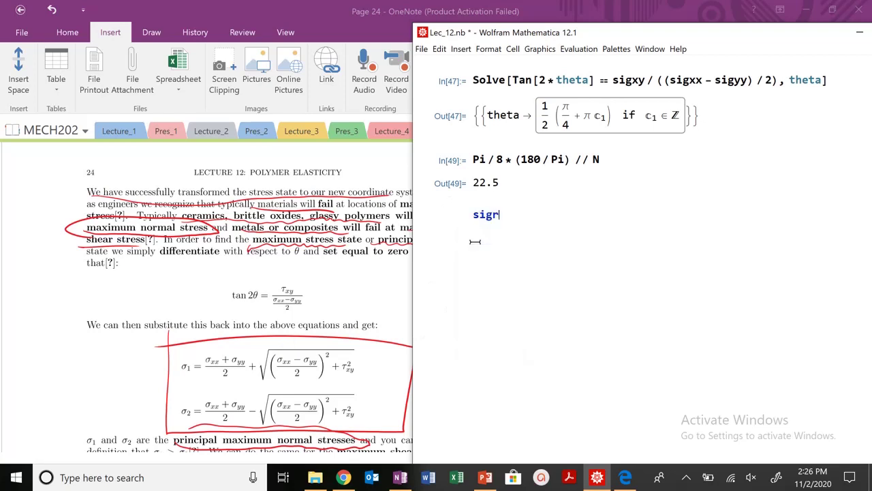
key("shift+Return")
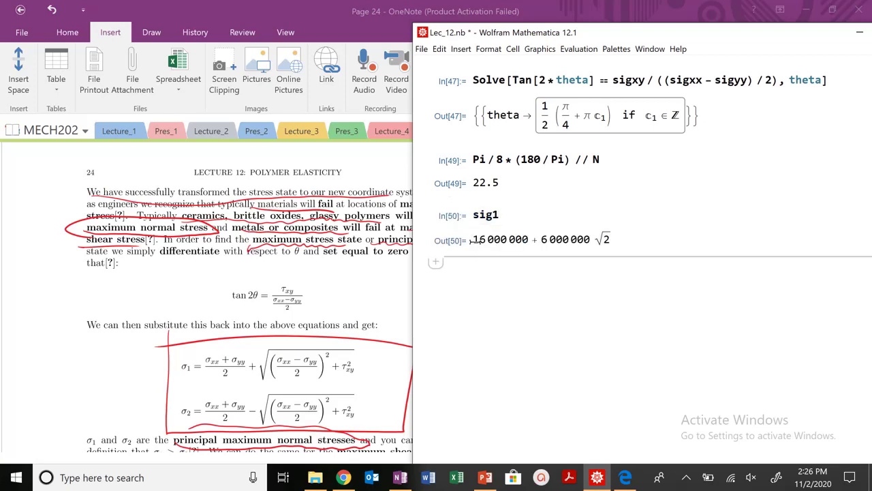
left_click(519, 213)
type("//N")
key("shift+Return")
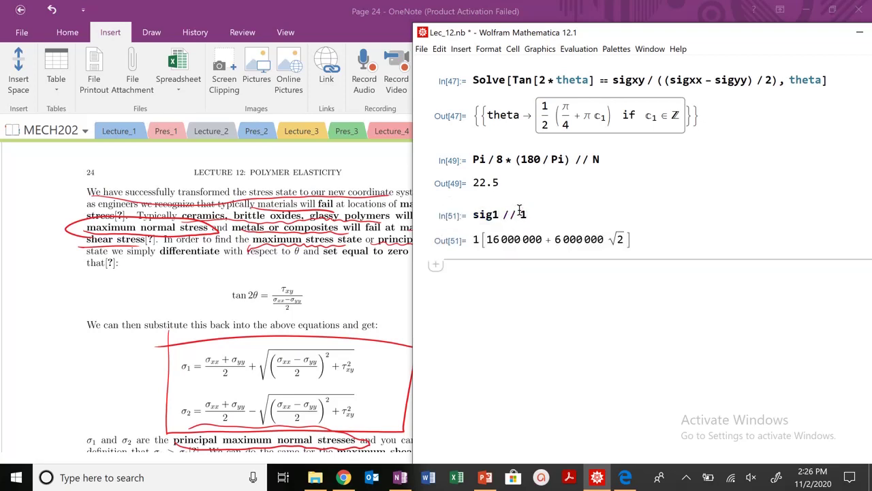
Correct the sig1 // N input to get 2.44853×10^7, then evaluate sig2 // N giving 7.51472×10^6
scroll(557, 191, "up", 10)
scroll(557, 191, "down", 15)
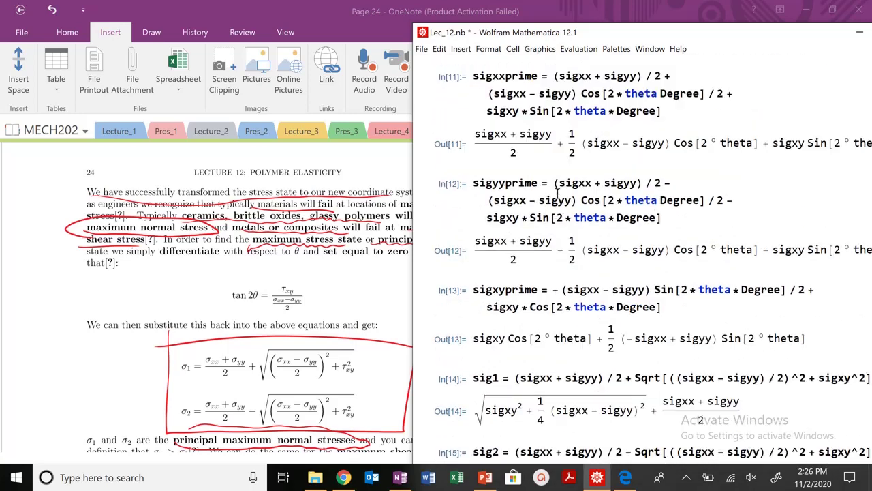
left_click(530, 231)
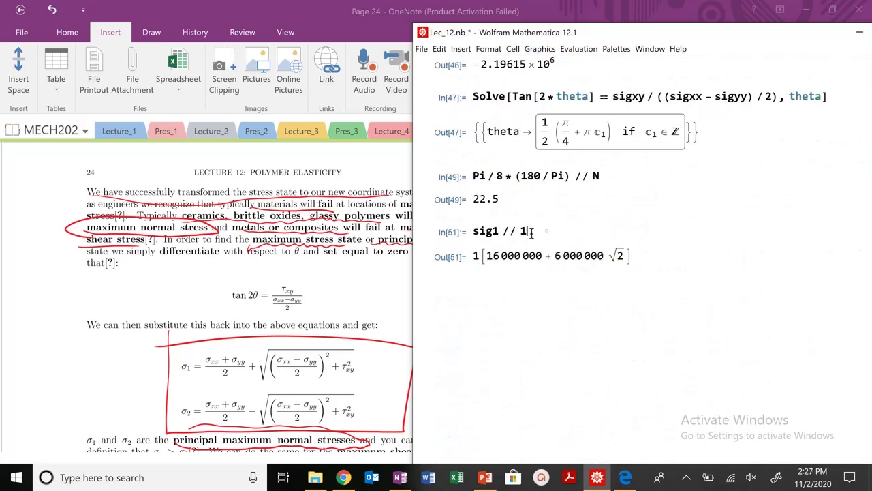
key("BackSpace")
type("N")
key("shift+Return")
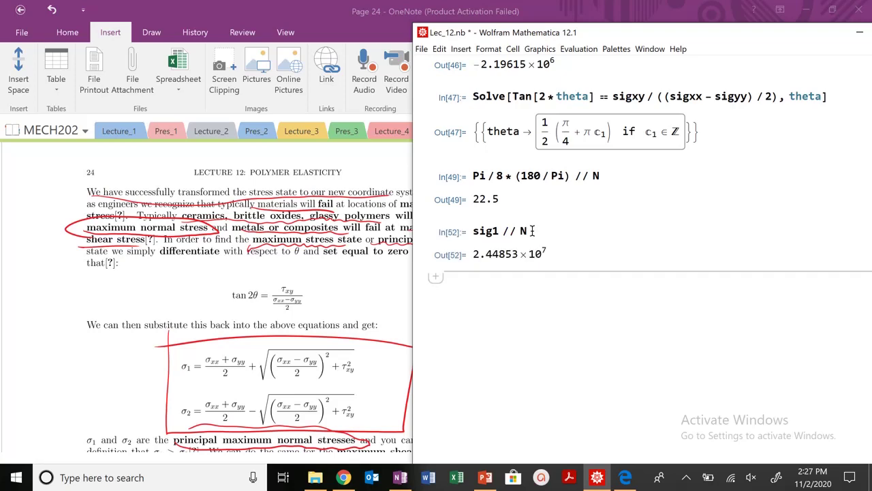
type("sig2 // N")
key("shift+Return")
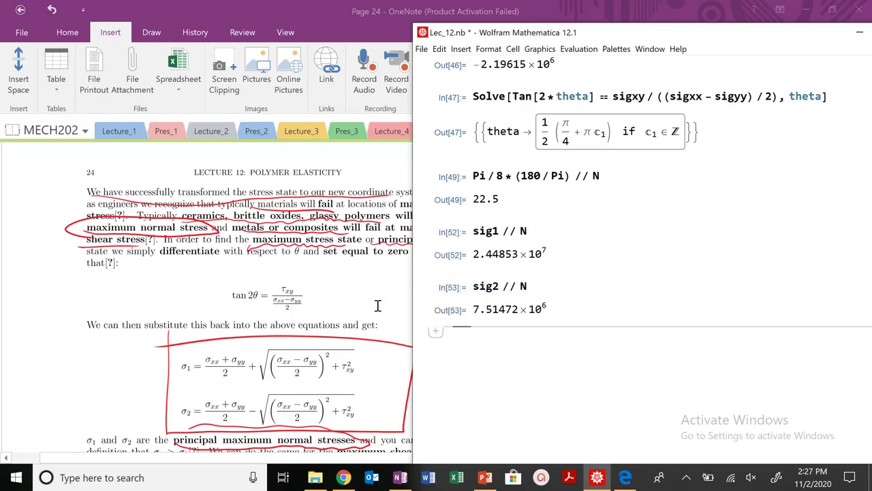
scroll(471, 312, "down", 3)
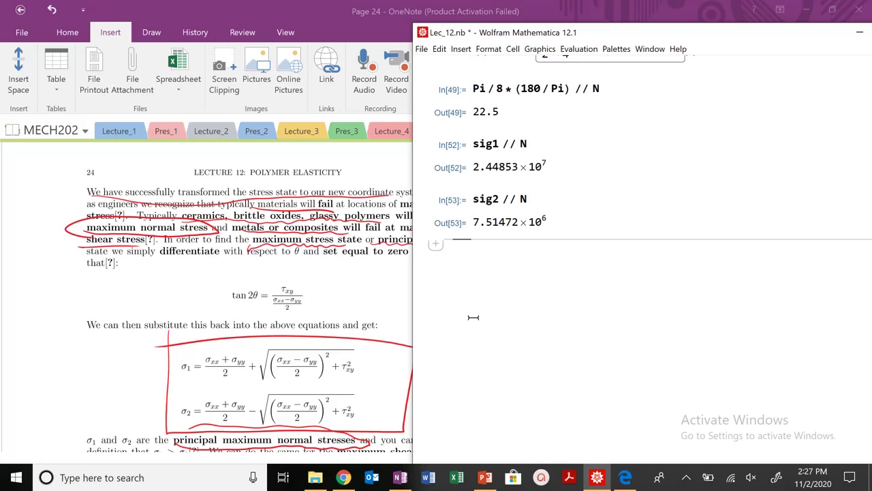
Flip through lecture pages 23 and 22, then return to page 24's maximum shear stress equation 108
left_click(315, 319)
scroll(331, 302, "up", 5)
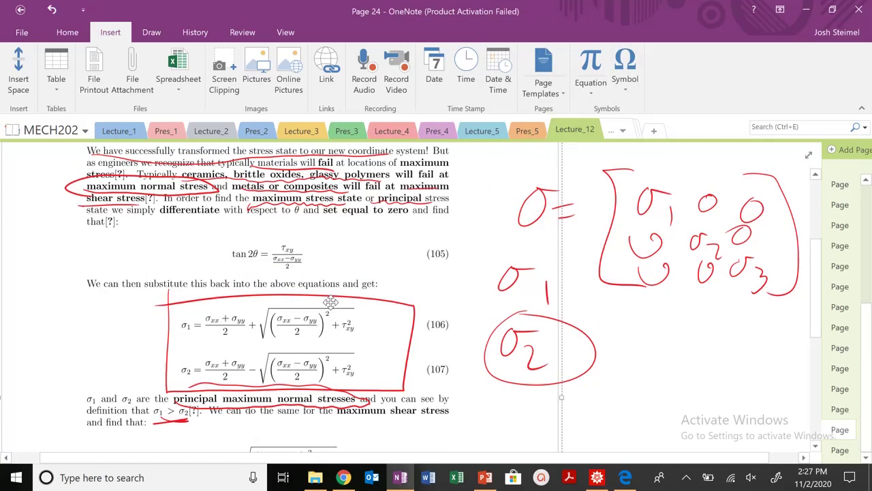
scroll(330, 302, "down", 6)
scroll(335, 300, "up", 7)
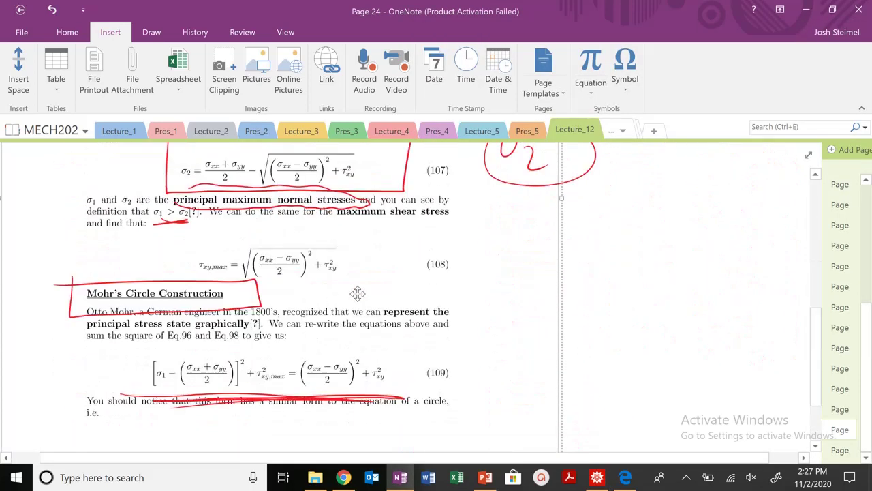
scroll(485, 310, "up", 3)
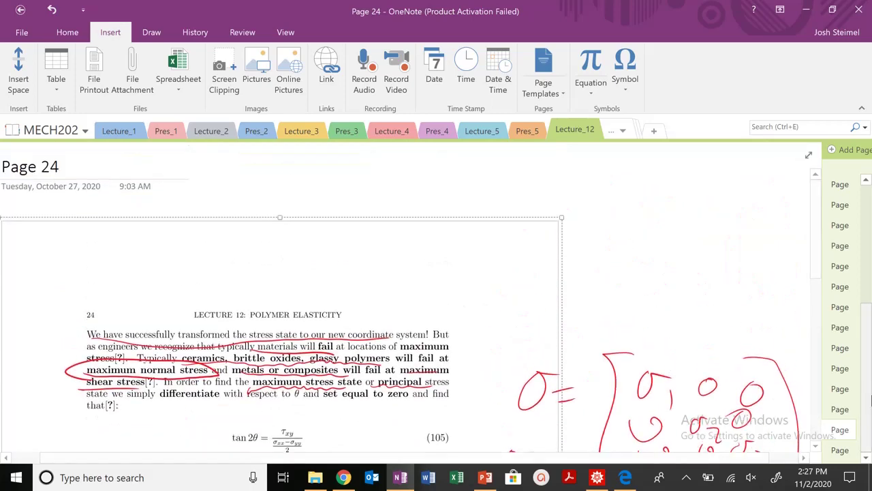
left_click(845, 411)
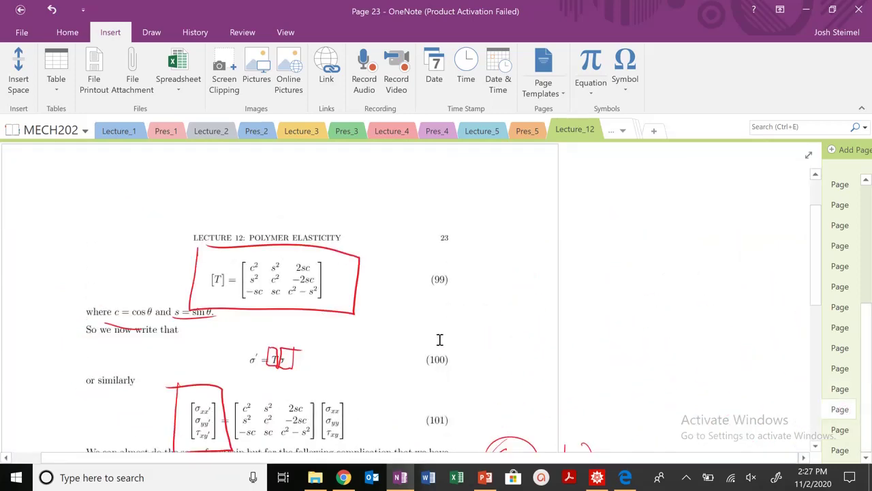
scroll(450, 337, "down", 5)
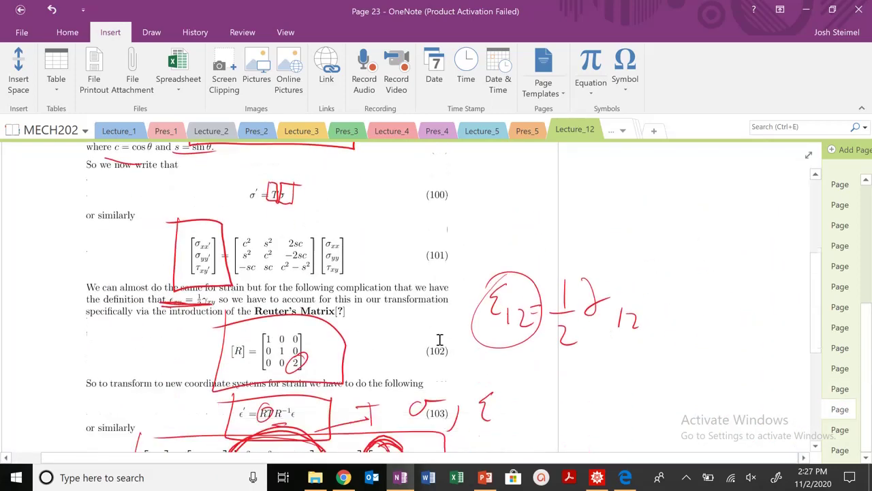
left_click(842, 388)
scroll(618, 346, "down", 10)
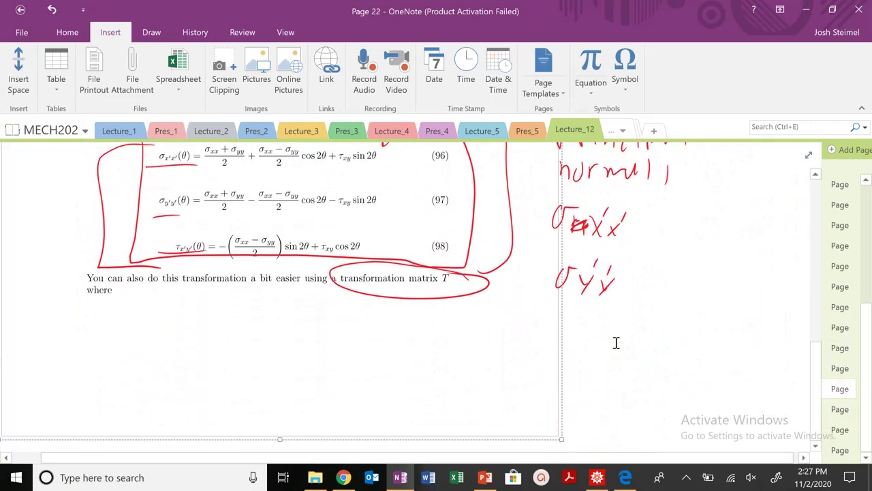
left_click(845, 431)
scroll(584, 318, "down", 6)
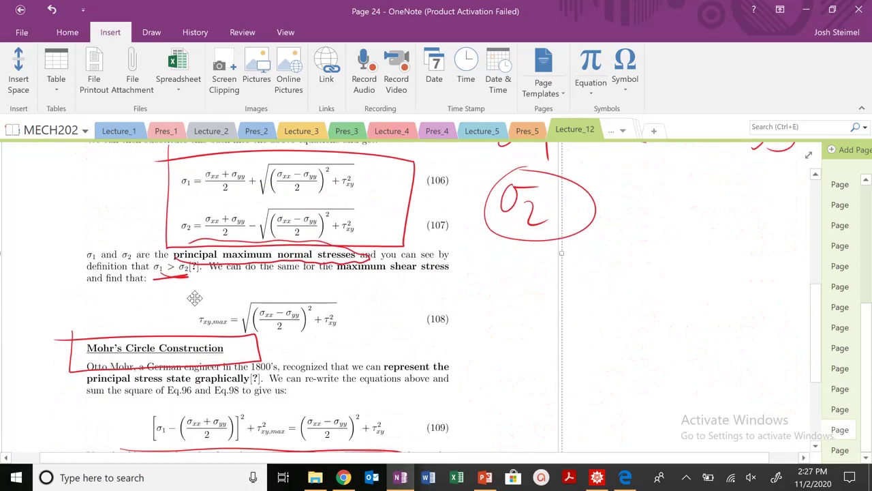
Back in Lec_12, review the sig1, sig2 and 22.5° principal angle results
left_click(596, 477)
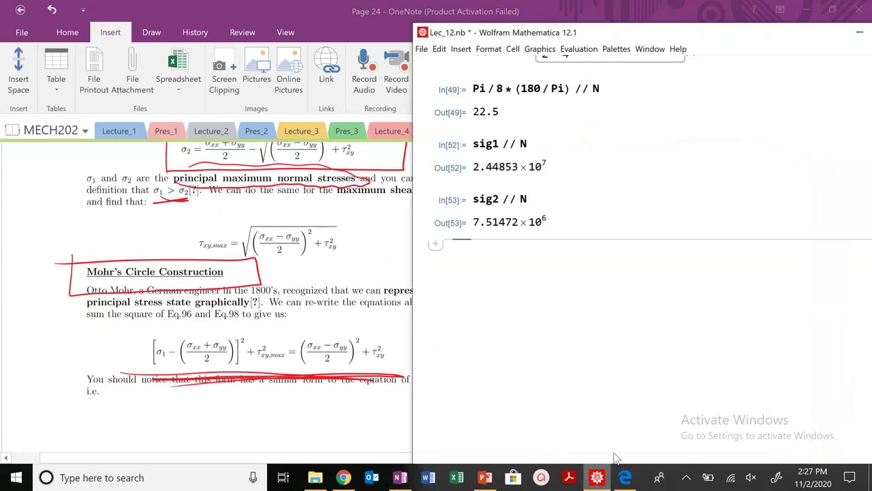
scroll(558, 265, "up", 4)
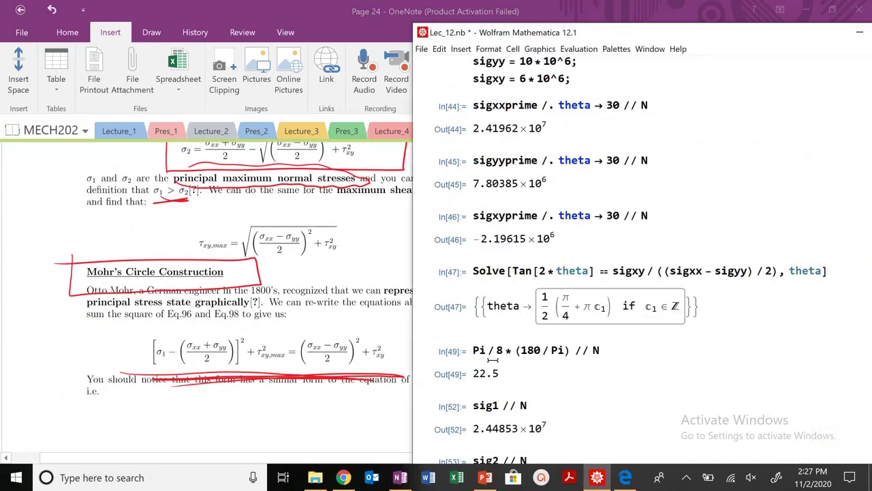
scroll(497, 344, "down", 1)
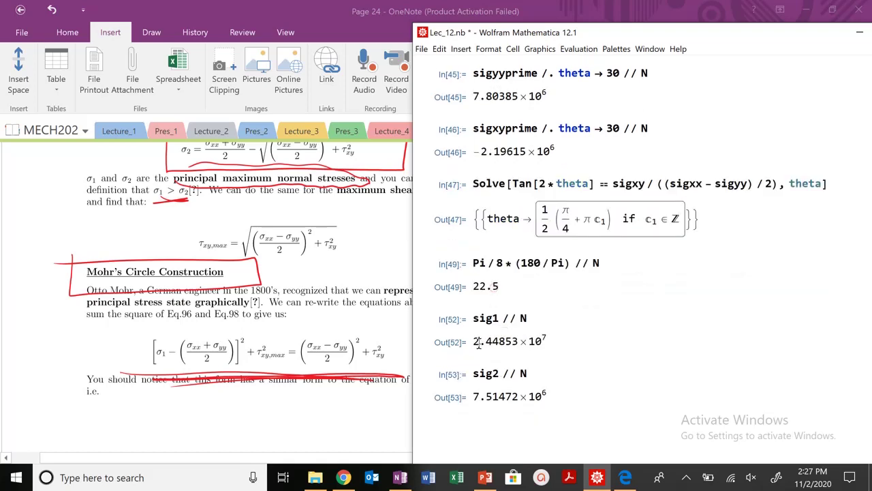
left_click_drag(483, 341, 475, 341)
double_click(536, 340)
double_click(505, 396)
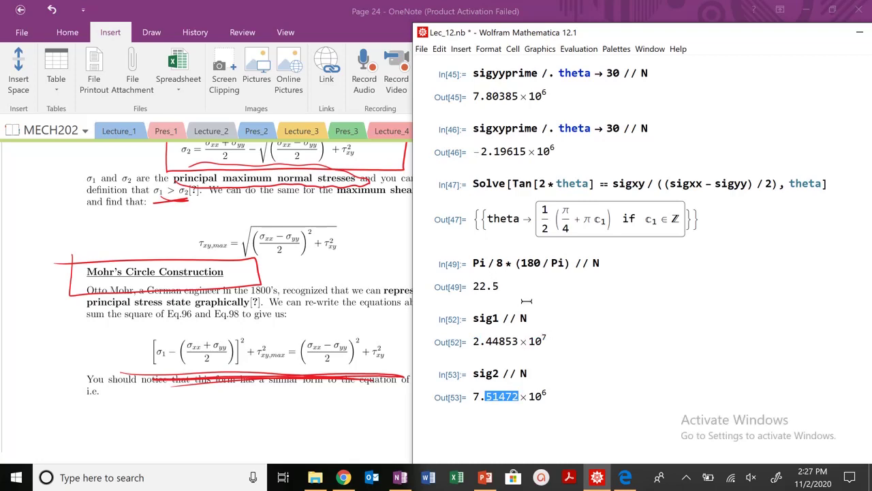
left_click_drag(474, 286, 547, 298)
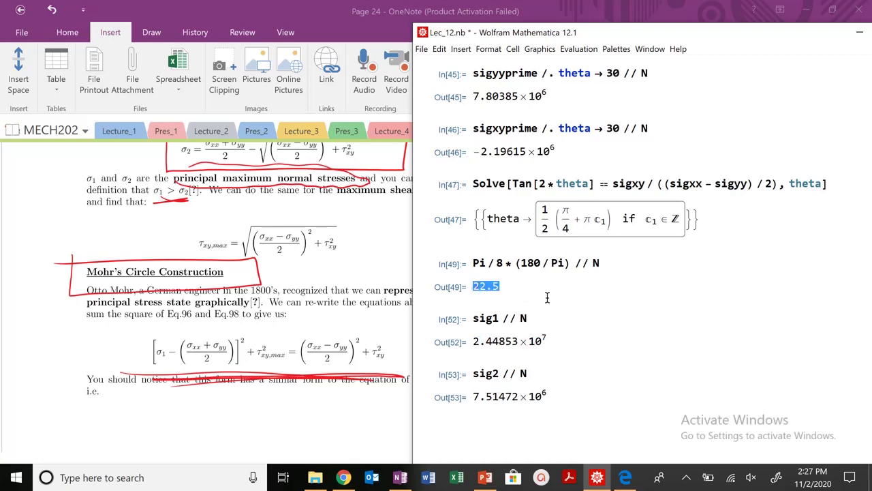
Start a new input cell below the sig2 result and type sigxy into it
left_click(483, 443)
scroll(500, 426, "down", 2)
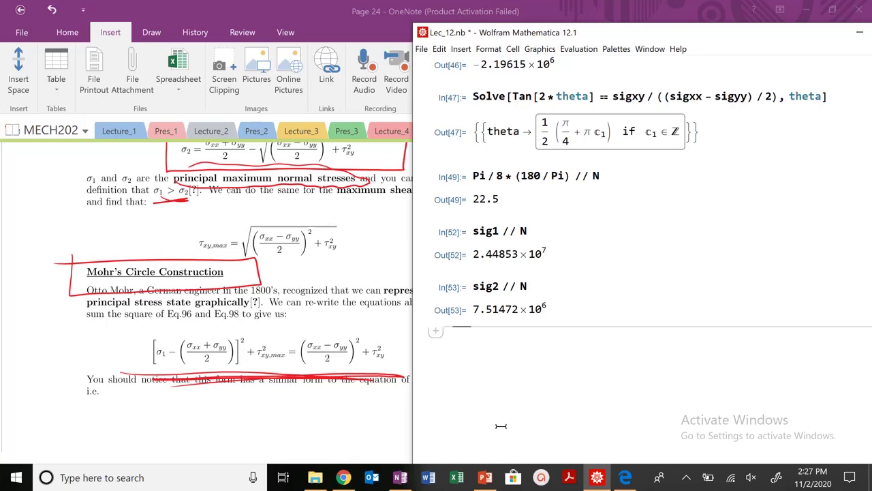
type("t")
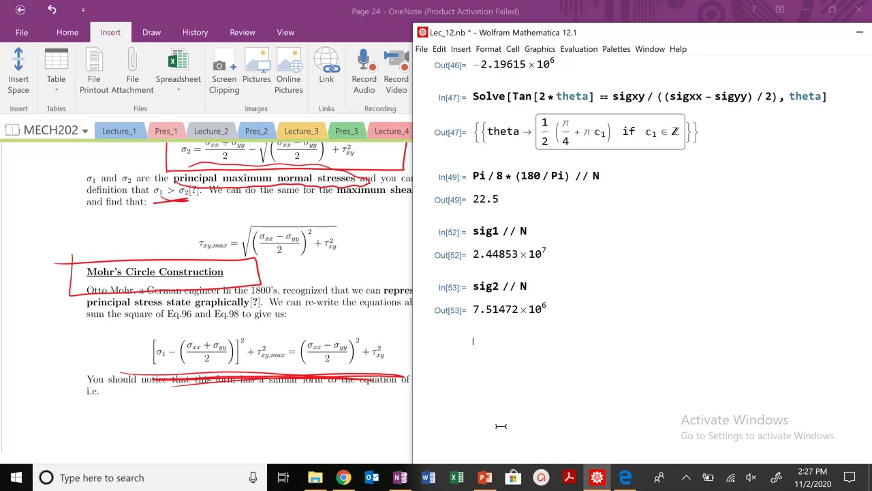
key("BackSpace")
type("sigxy")
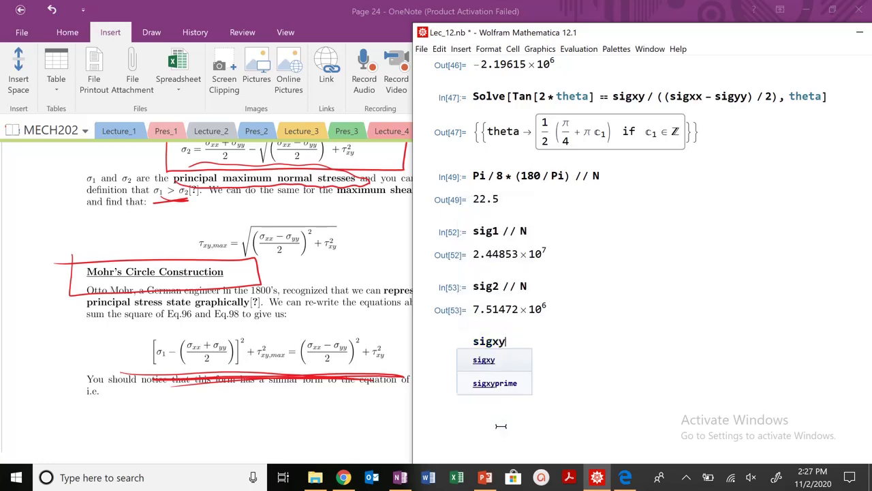
key("Escape")
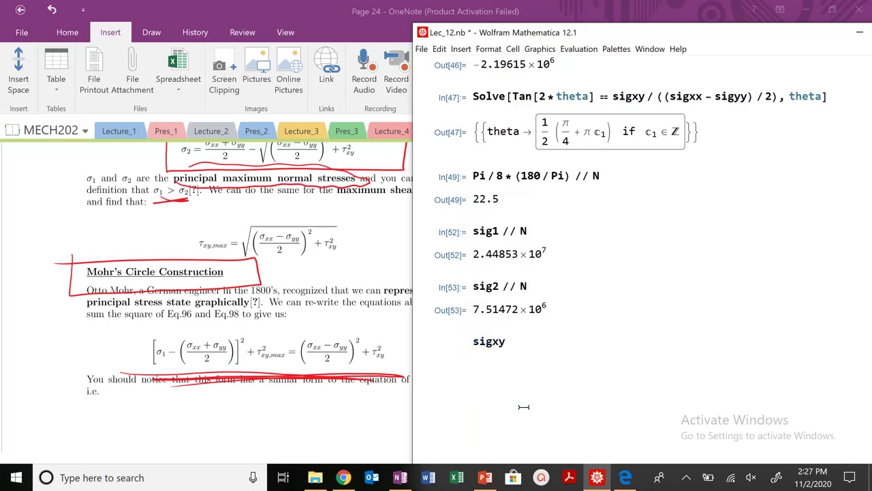
scroll(588, 269, "up", 10)
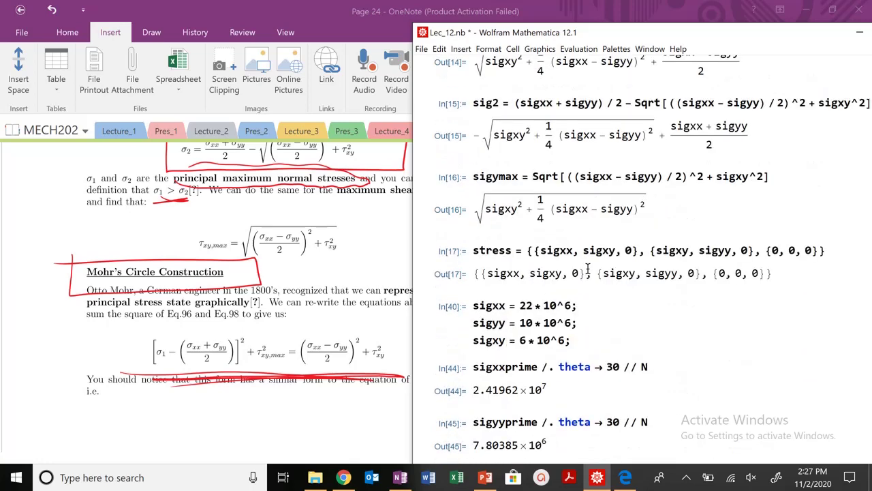
scroll(588, 269, "up", 10)
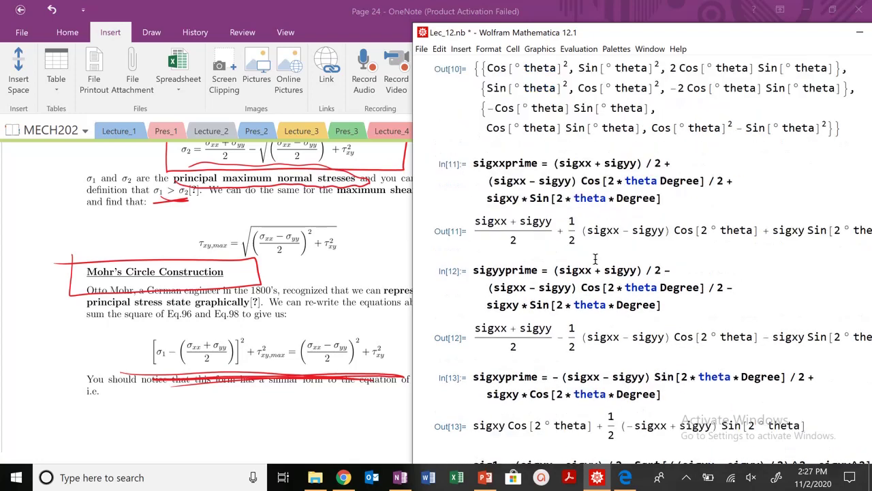
scroll(595, 259, "down", 20)
scroll(480, 381, "up", 3)
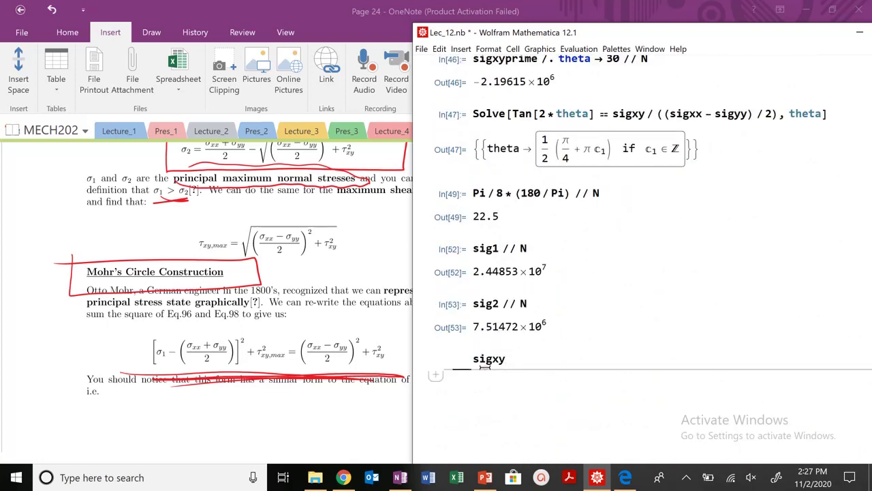
double_click(484, 366)
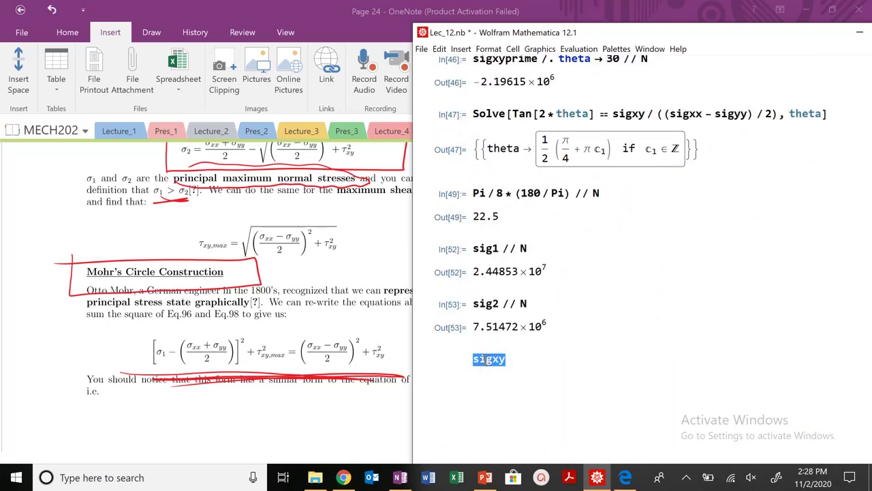
scroll(526, 302, "up", 10)
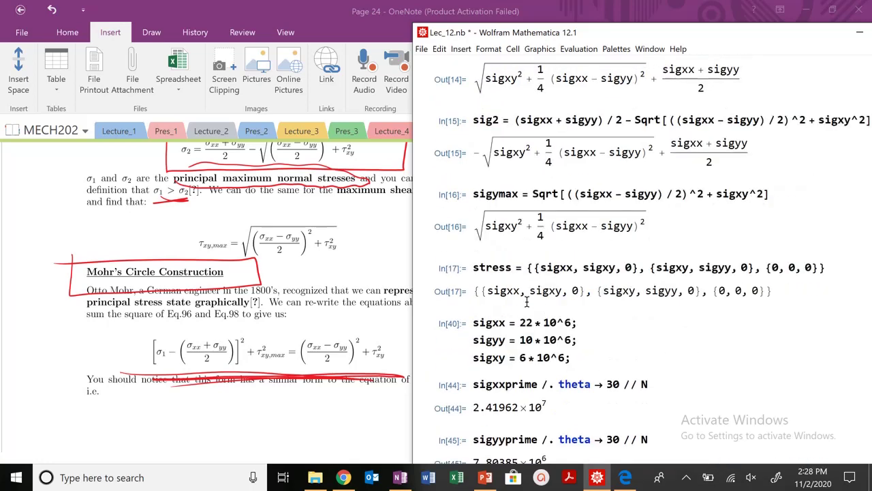
scroll(526, 302, "down", 15)
Replace it with sigymax and evaluate, giving 6000000√2, then //N for 8.48528×10^6
type("sigymax")
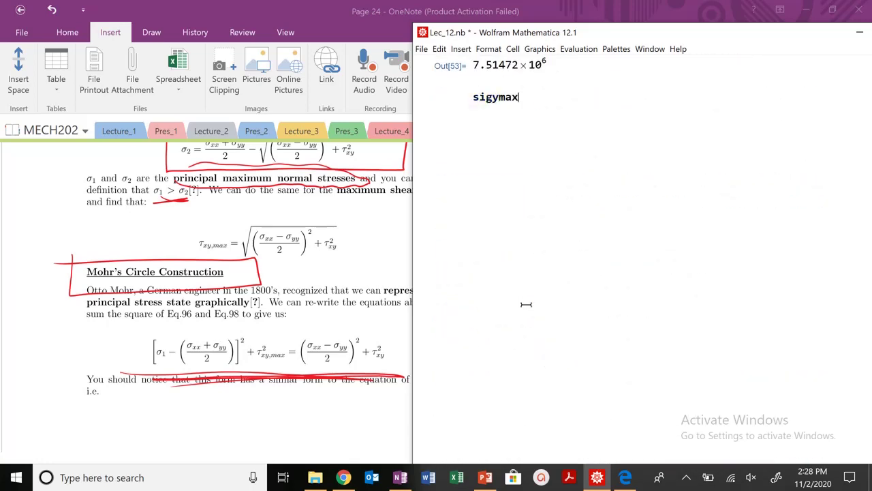
key("shift+Return")
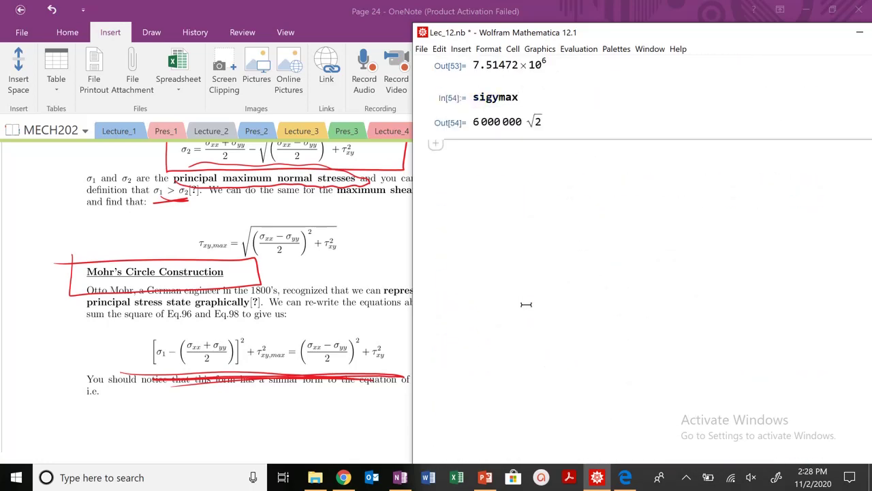
left_click(535, 97)
type("//N")
key("shift+Return")
scroll(540, 177, "up", 3)
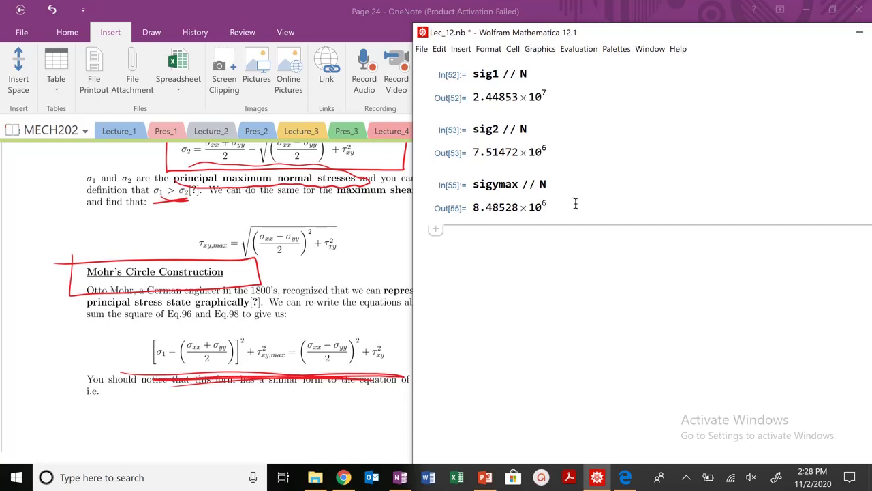
scroll(579, 203, "up", 3)
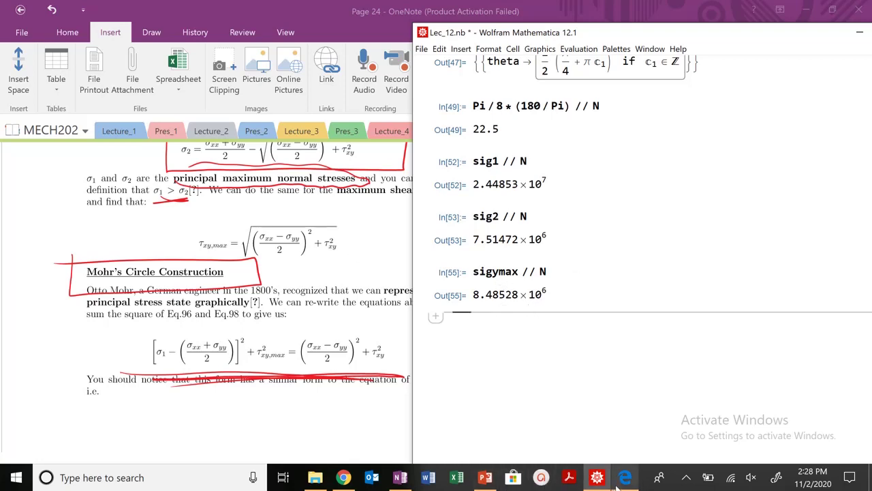
In OneNote, open Page 25 and scroll down to its Mohr's circle plane-stress example
left_click(346, 327)
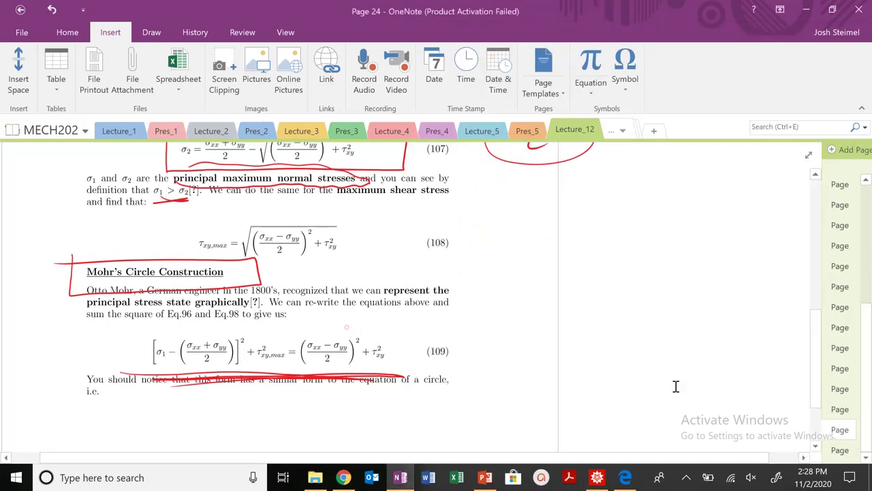
scroll(346, 327, "down", 3)
left_click(838, 431)
scroll(195, 241, "down", 5)
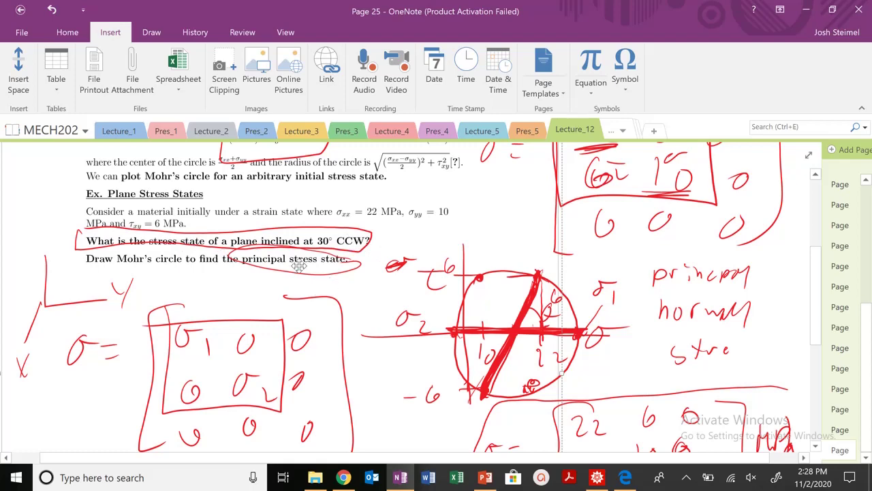
scroll(422, 299, "down", 10)
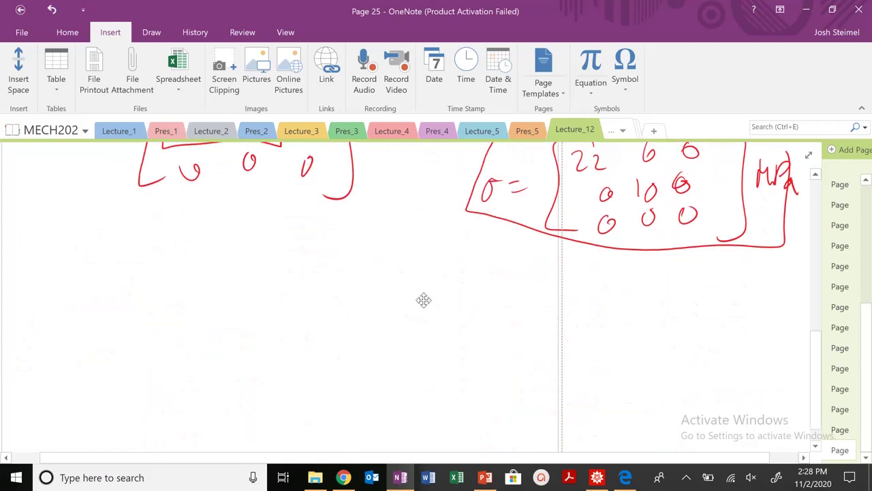
Bring the Lec_12.nb Mathematica notebook back in front, showing sig1, sig2 and sigymax
left_click(624, 480)
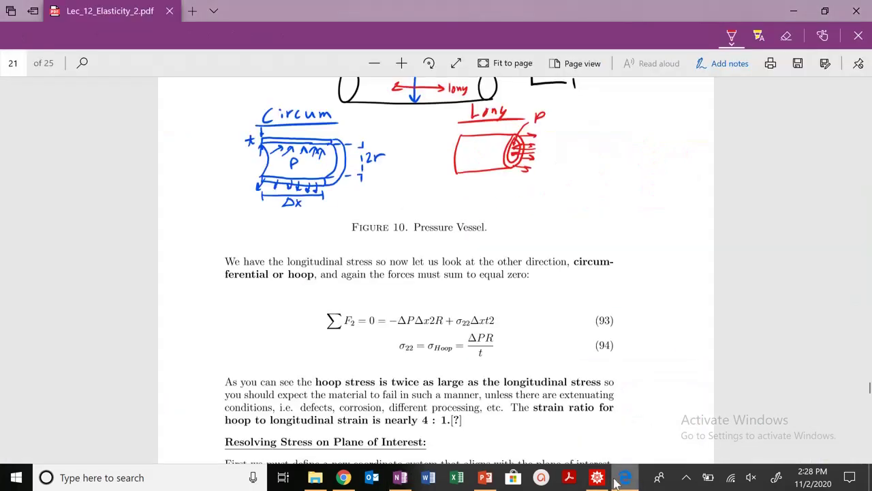
left_click(597, 478)
left_click(400, 477)
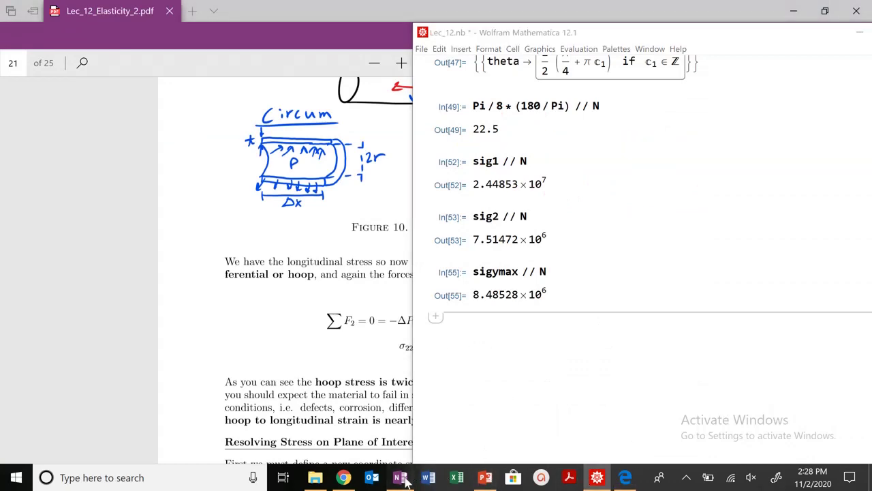
left_click(605, 480)
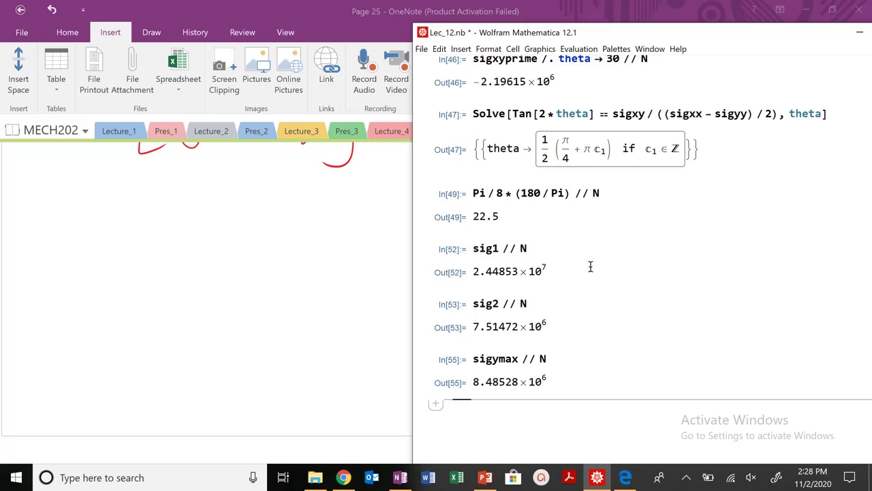
scroll(590, 269, "up", 15)
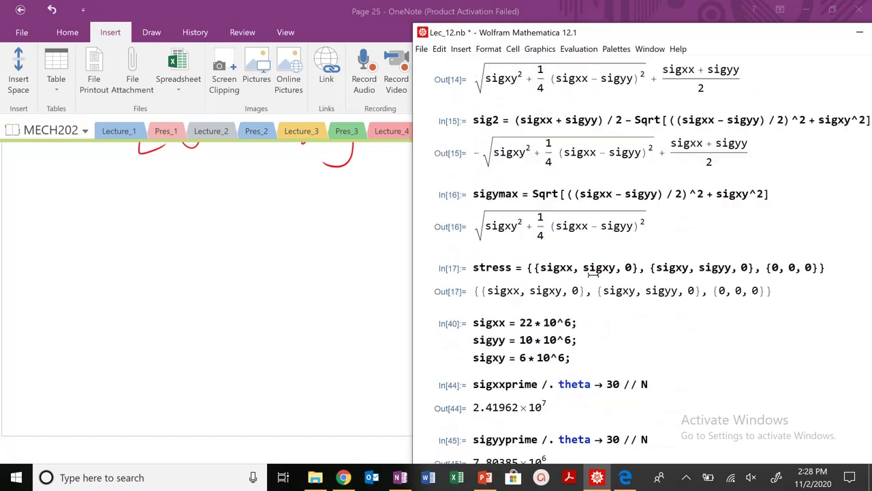
scroll(591, 286, "down", 15)
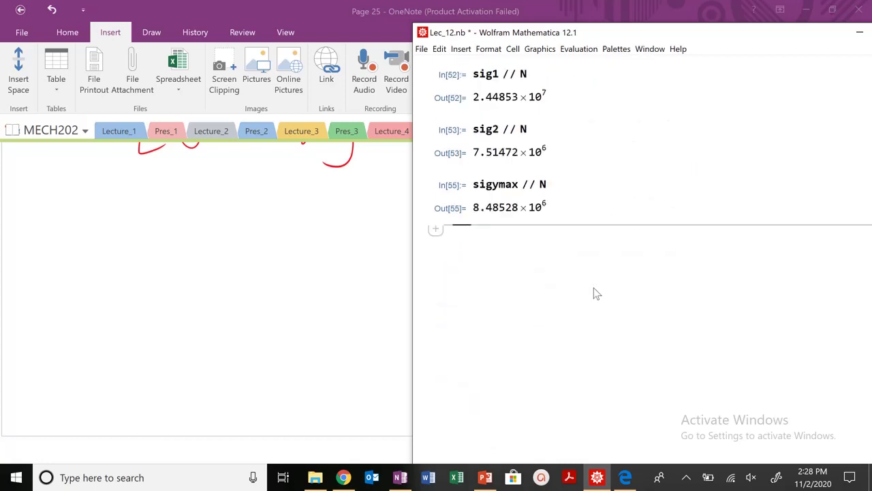